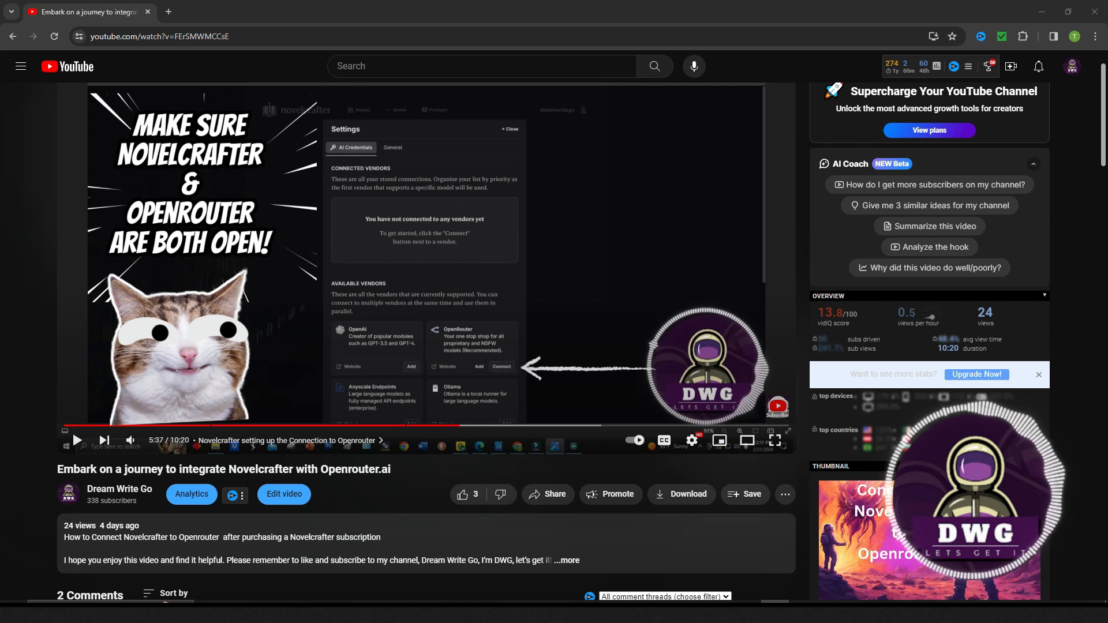
# - Read through the YouTube video page's comments, including the pinned comment on keeping the OpenRouter tab open
pyautogui.scroll(1, 427, 323)
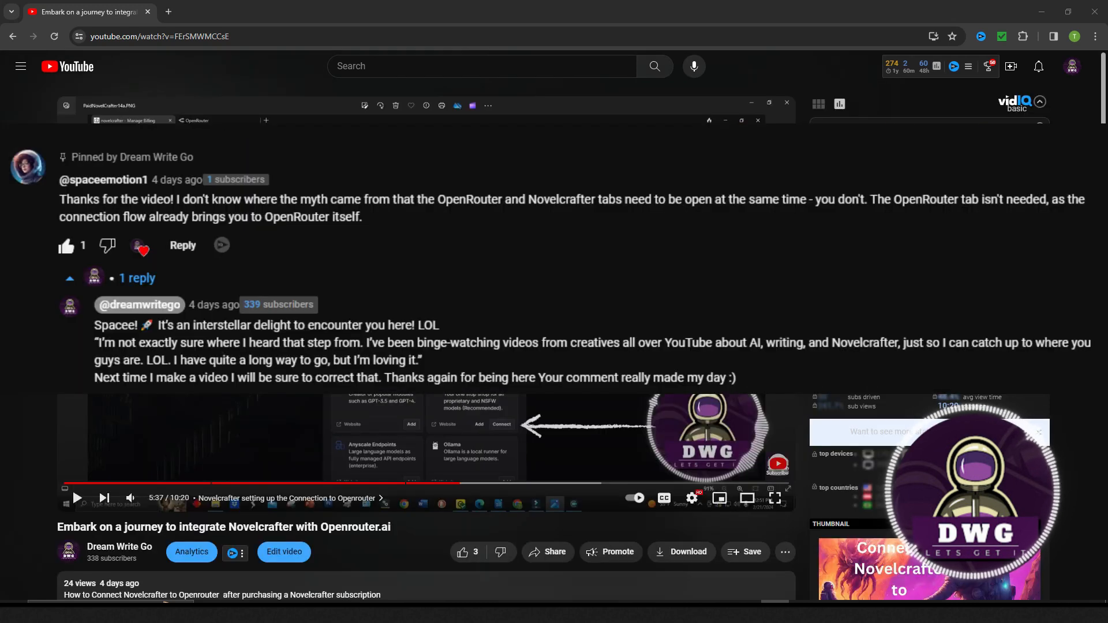
pyautogui.scroll(-7, 427, 347)
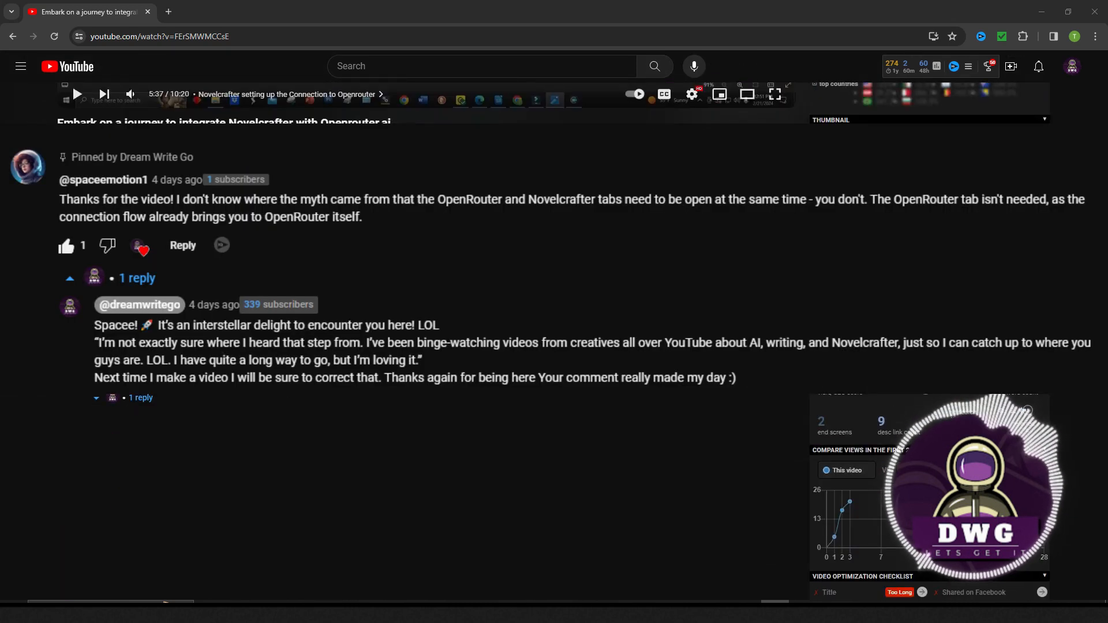
pyautogui.scroll(-1, 71, 83)
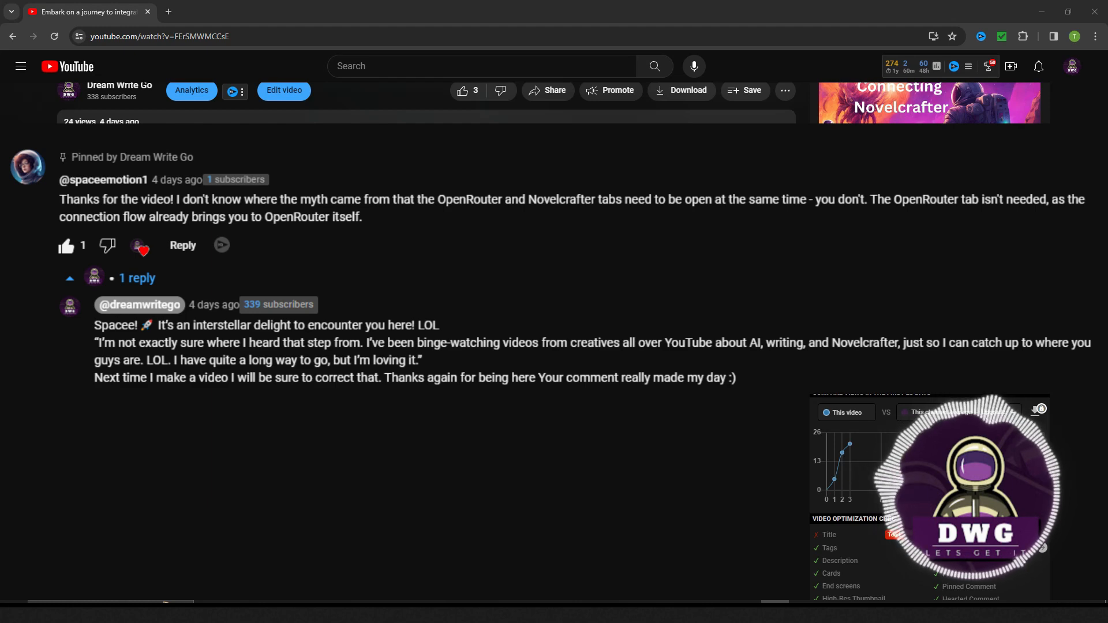
pyautogui.scroll(8, 72, 429)
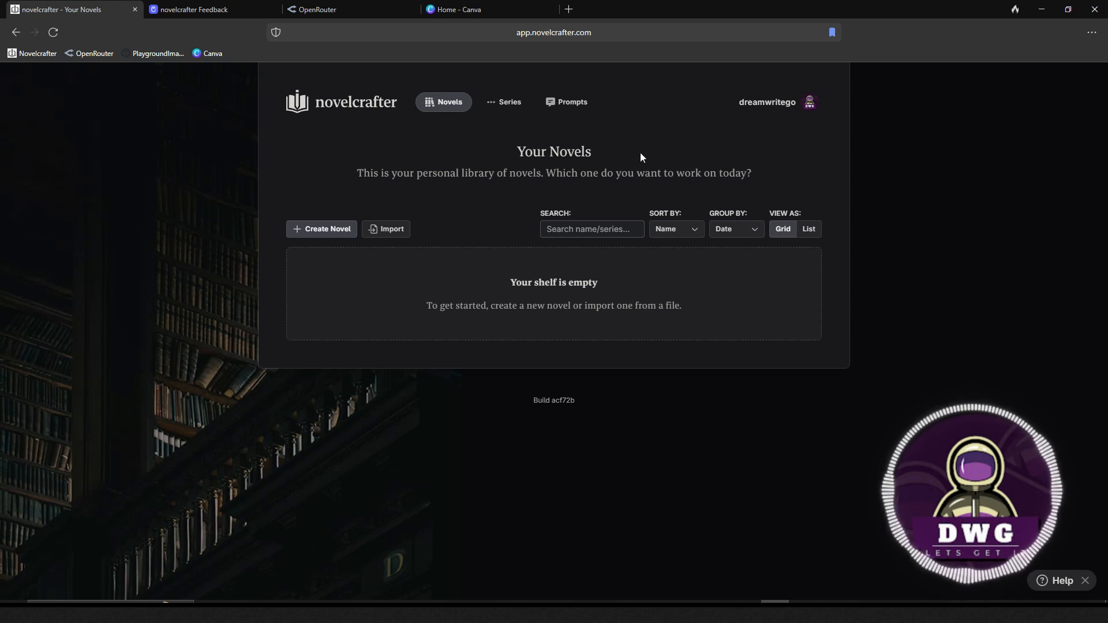
# - Open Novelcrafter's feedback and roadmap site from the account options and look through the Under Review list
pyautogui.click(763, 109)
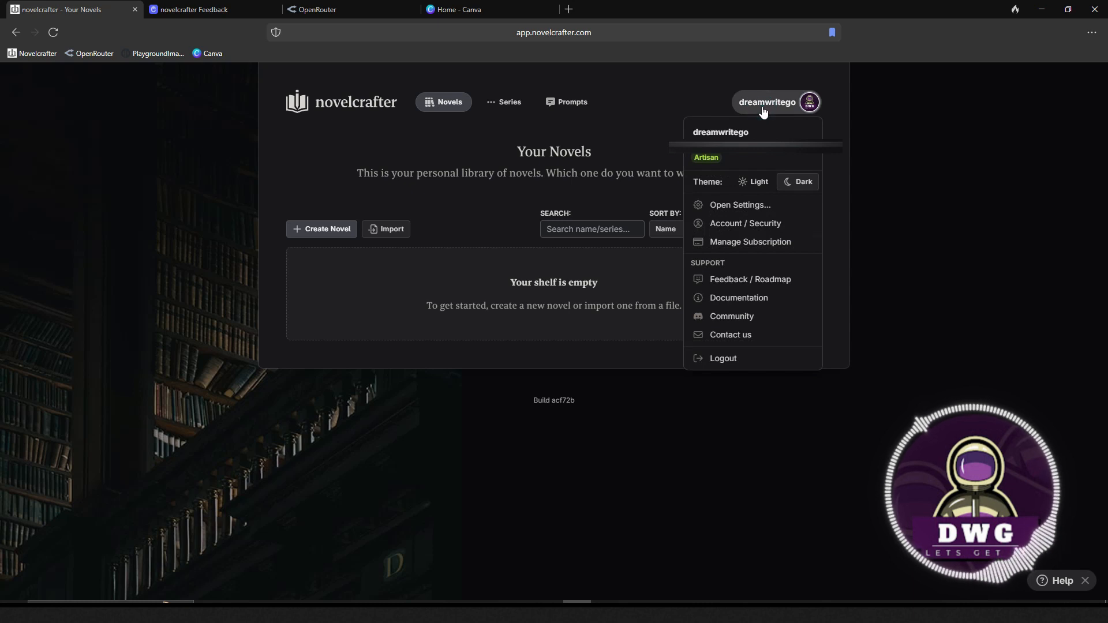
pyautogui.click(733, 280)
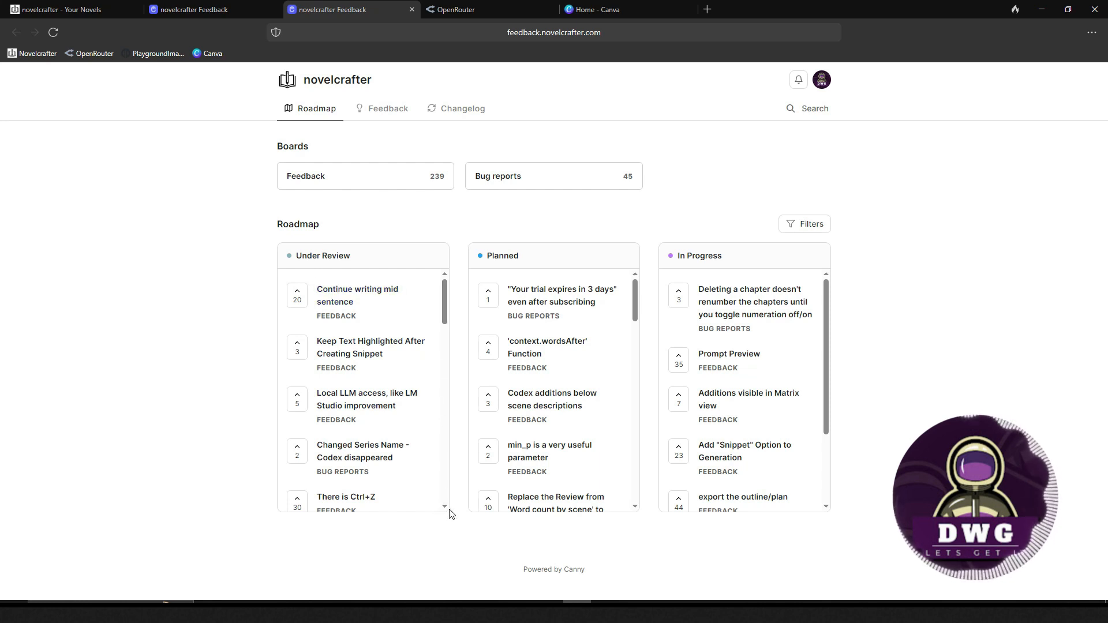
pyautogui.scroll(-3, 447, 510)
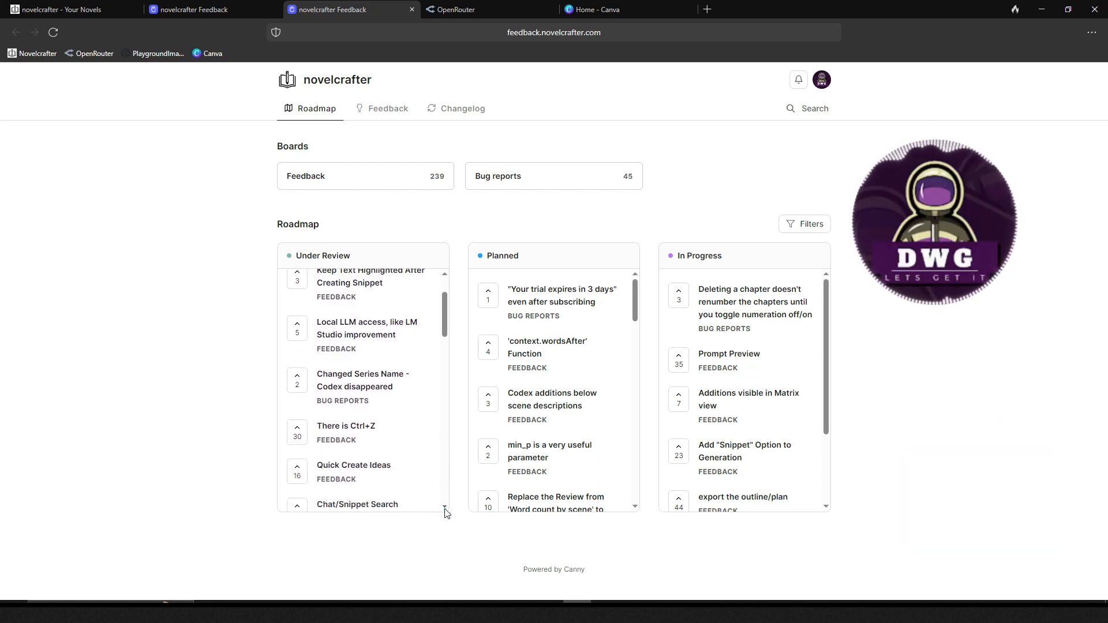
pyautogui.scroll(-2, 447, 513)
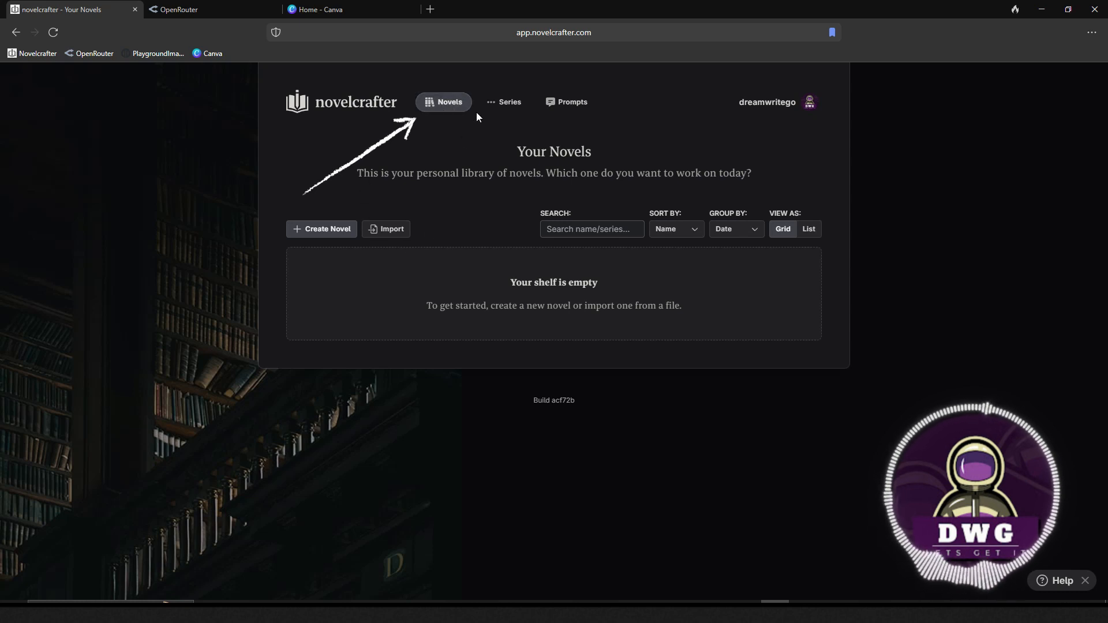
# - Open the Series page, select the first untitled series and check the list of available series
pyautogui.click(492, 104)
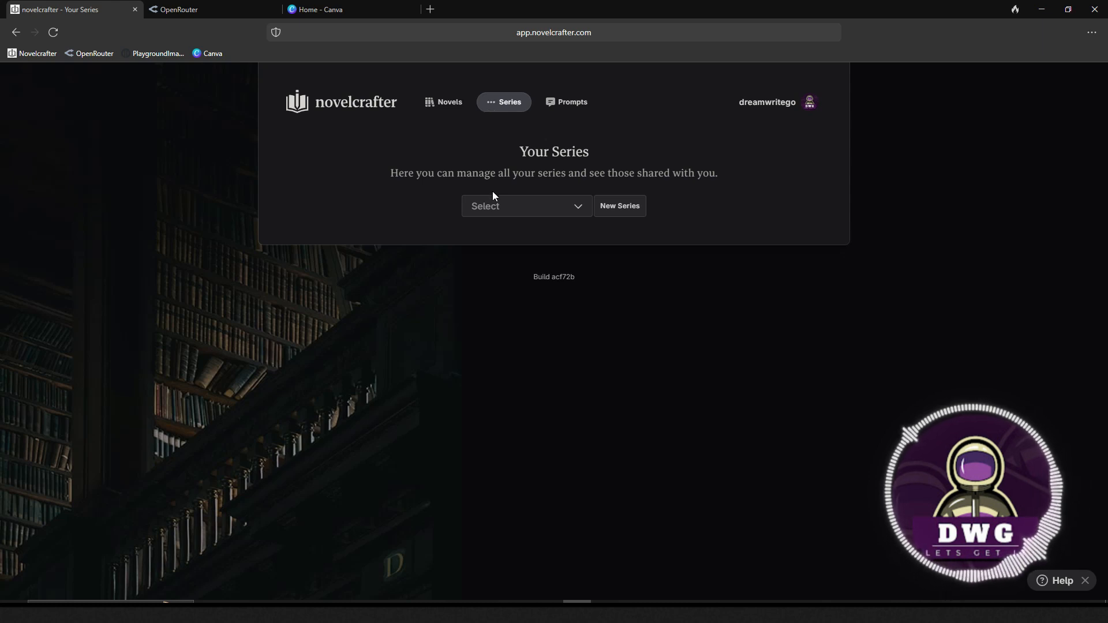
pyautogui.click(529, 212)
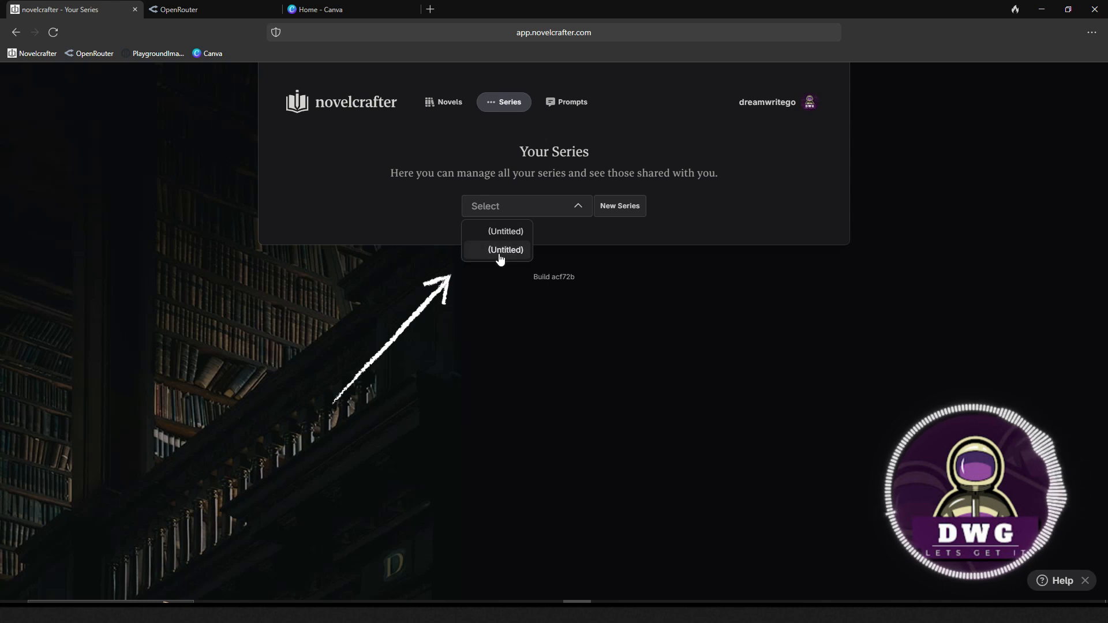
pyautogui.click(483, 233)
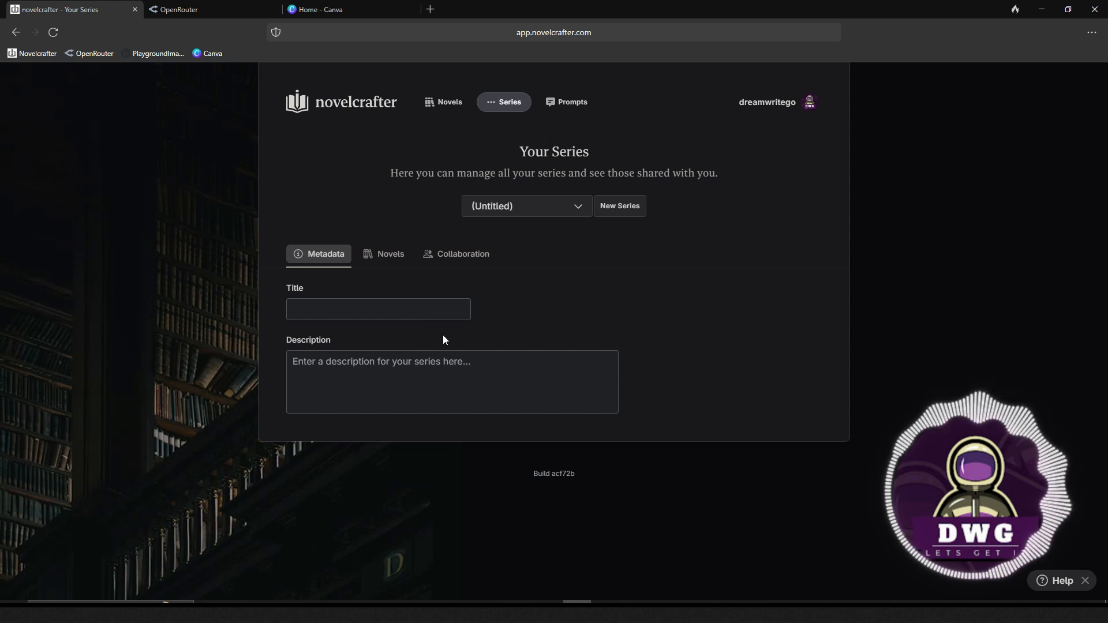
pyautogui.click(541, 212)
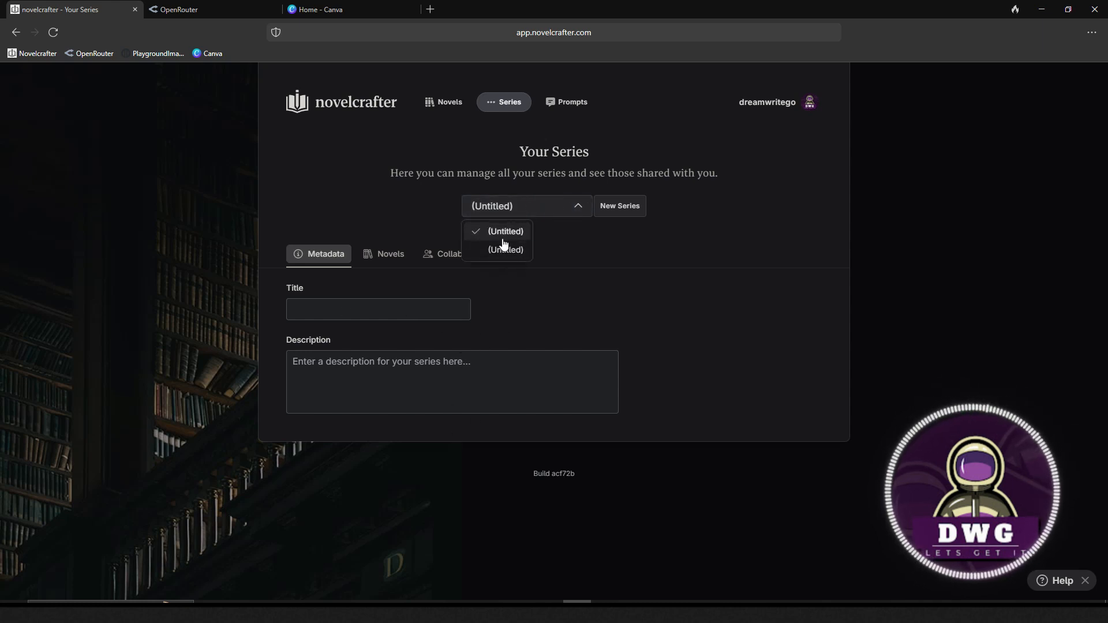
pyautogui.click(618, 243)
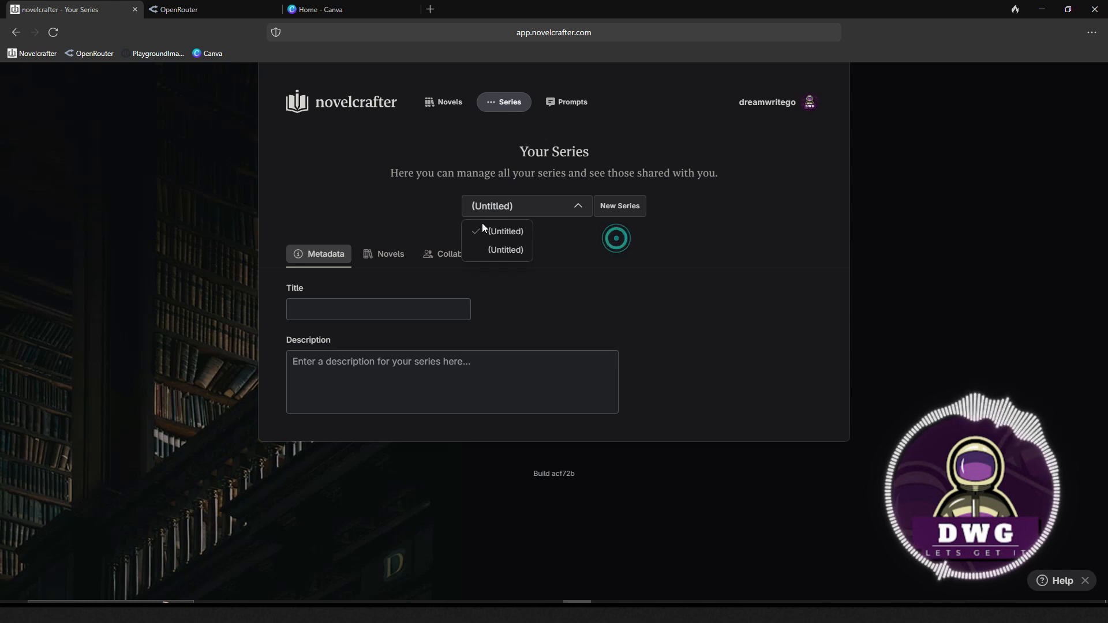
pyautogui.click(560, 206)
pyautogui.click(525, 209)
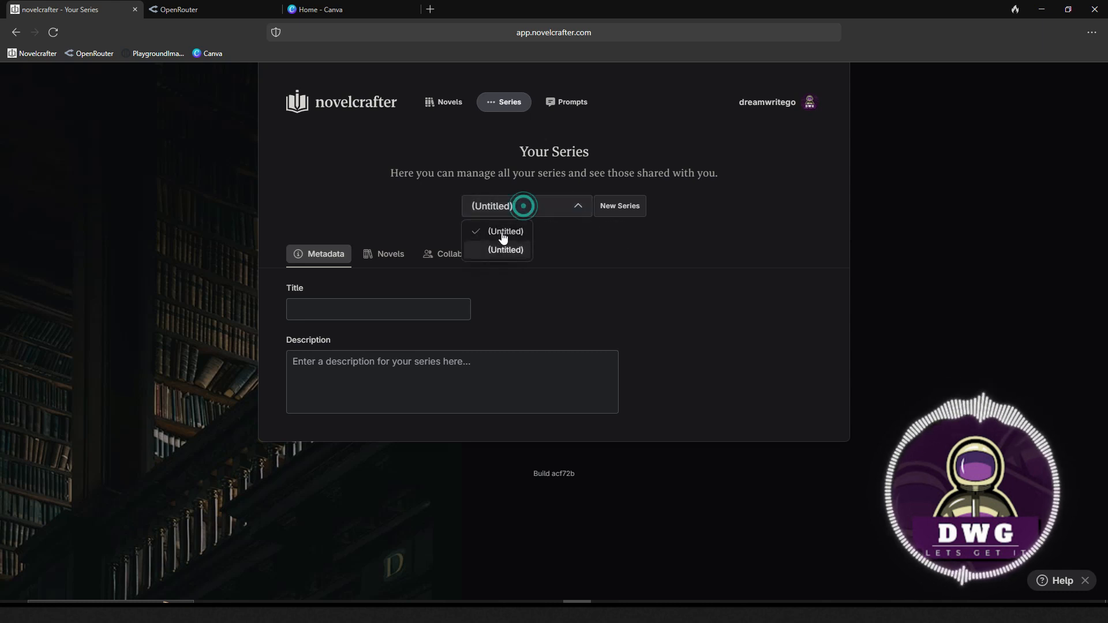
pyautogui.click(698, 209)
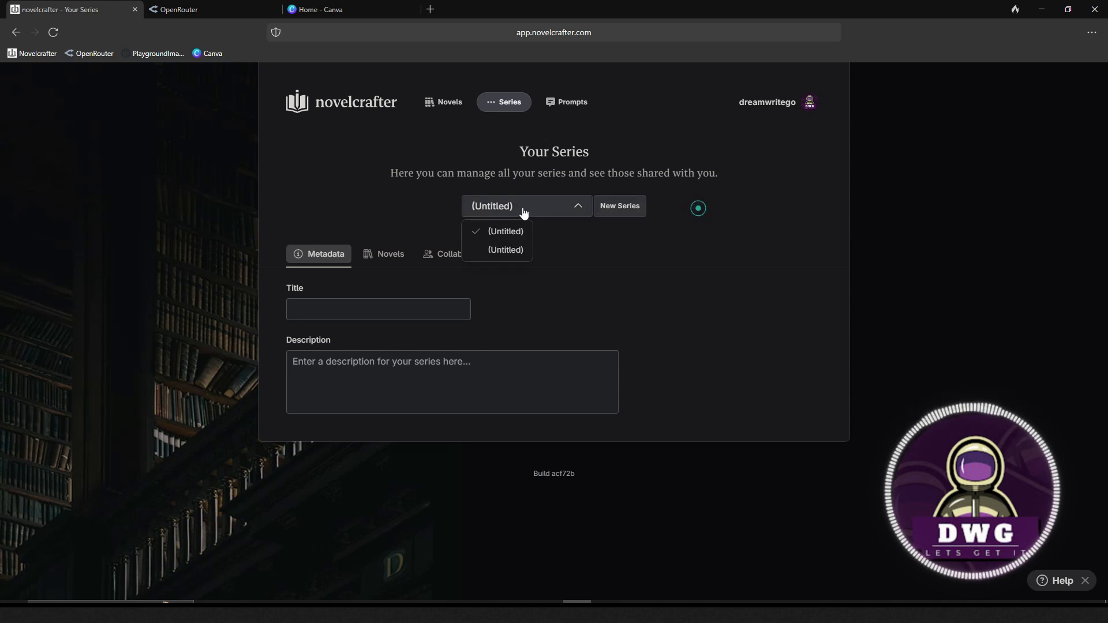
pyautogui.click(624, 212)
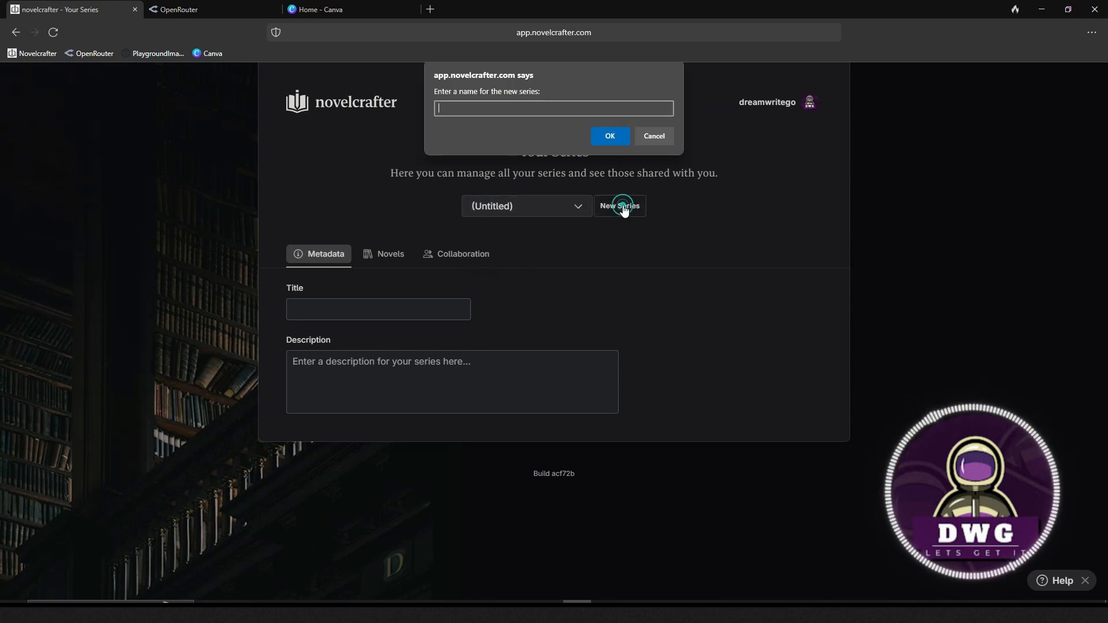
pyautogui.click(624, 211)
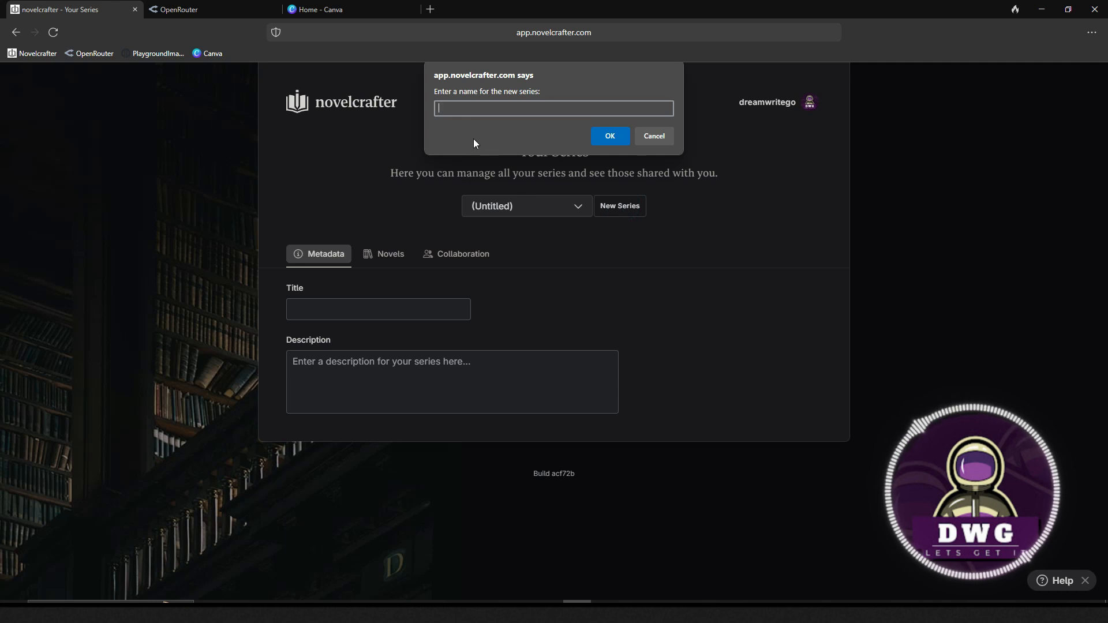
pyautogui.click(652, 137)
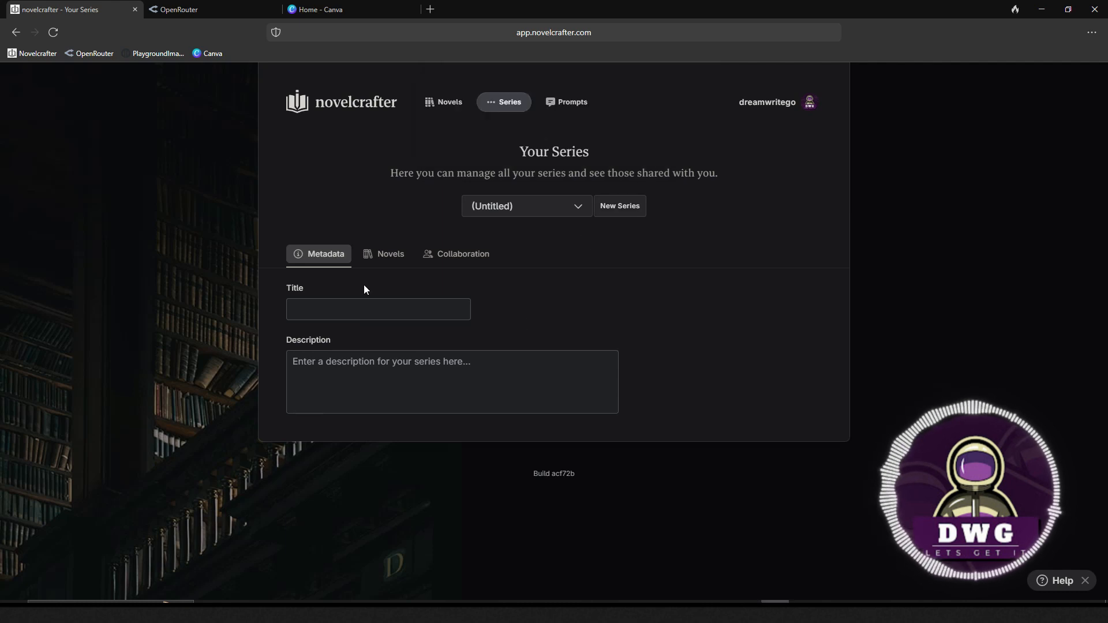
# - Review the series' Novels and Collaboration sections and the General Purpose scene beat completion prompt in the prompt collection
pyautogui.click(386, 264)
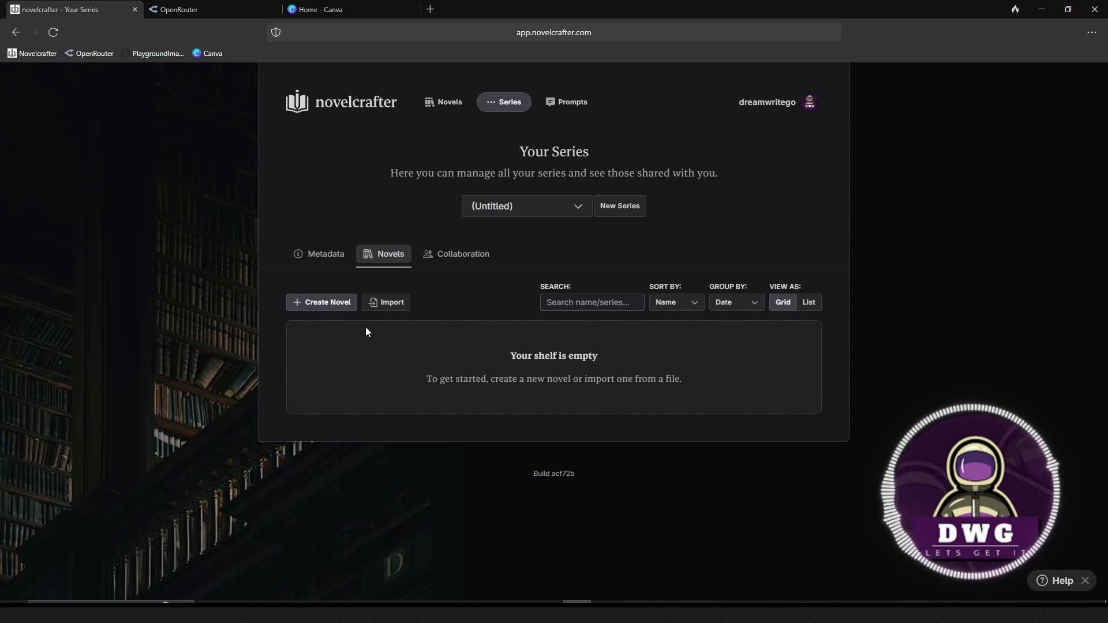
pyautogui.click(467, 265)
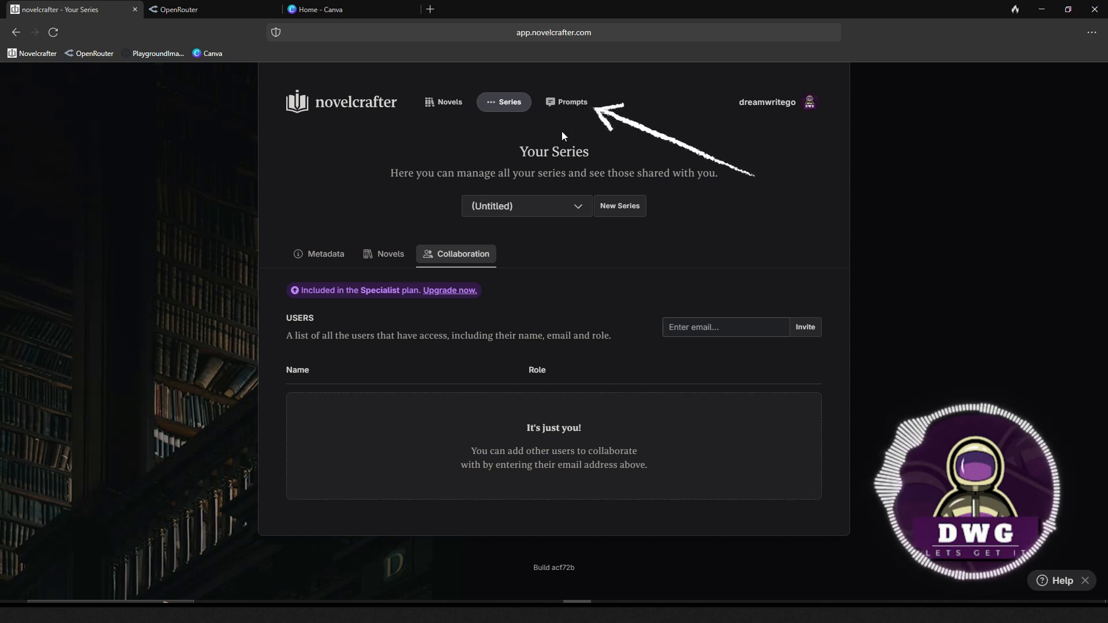
pyautogui.click(569, 107)
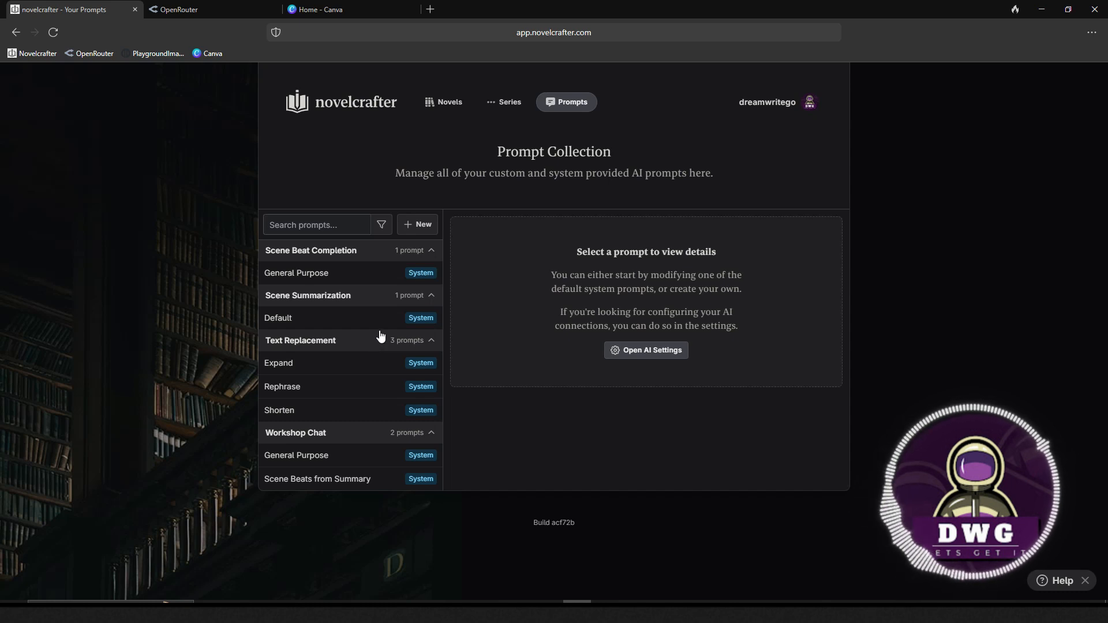
pyautogui.click(417, 281)
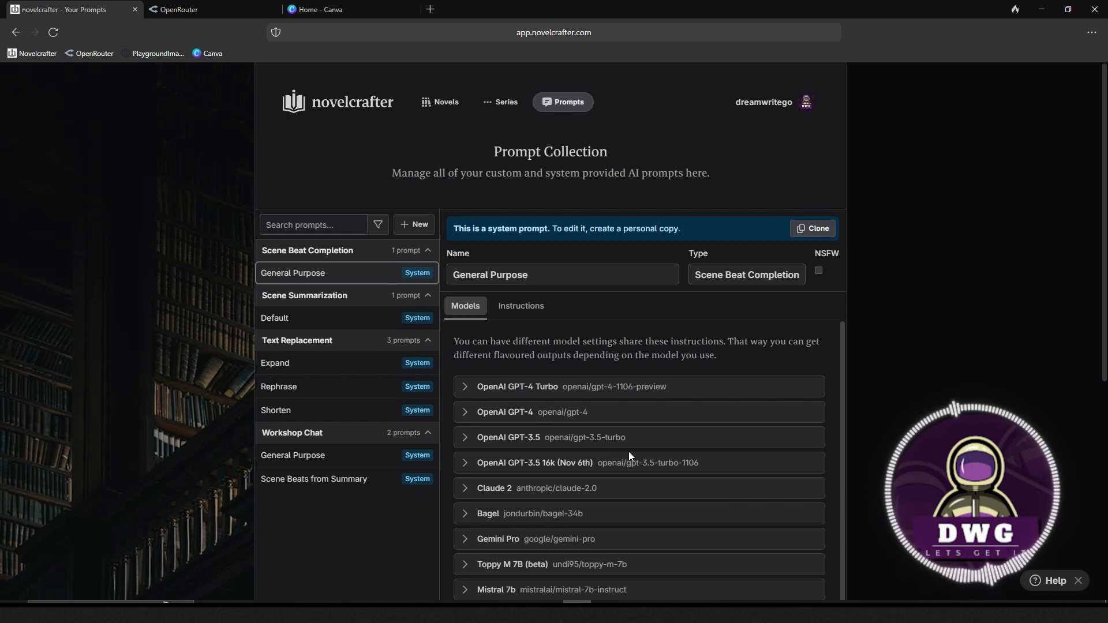
# - Return to the novels library and sort it by Series
pyautogui.click(441, 103)
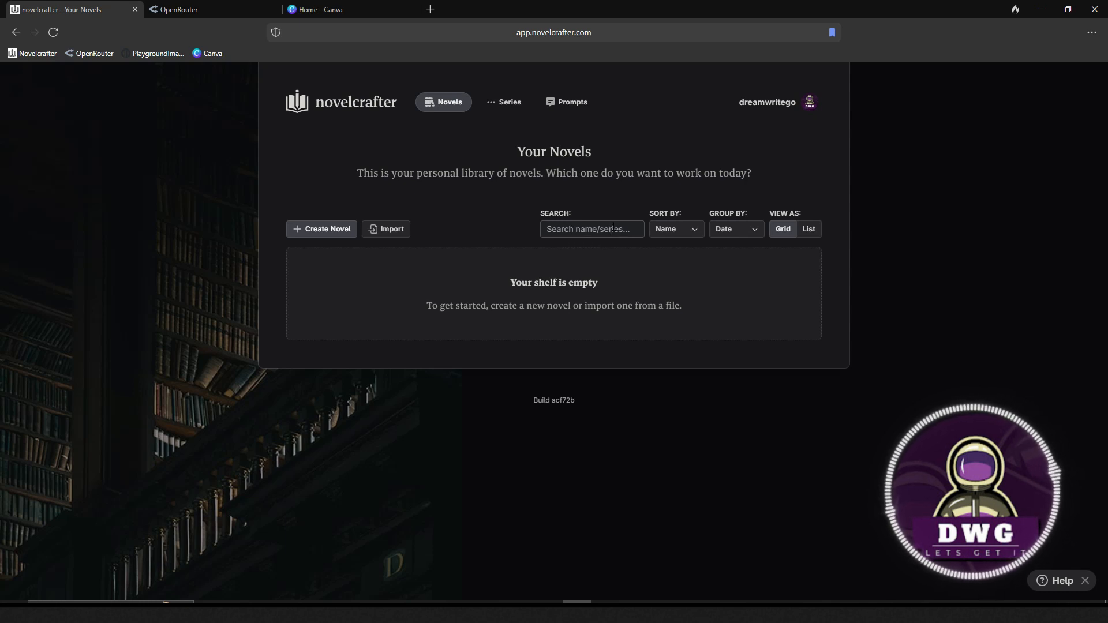
pyautogui.click(671, 230)
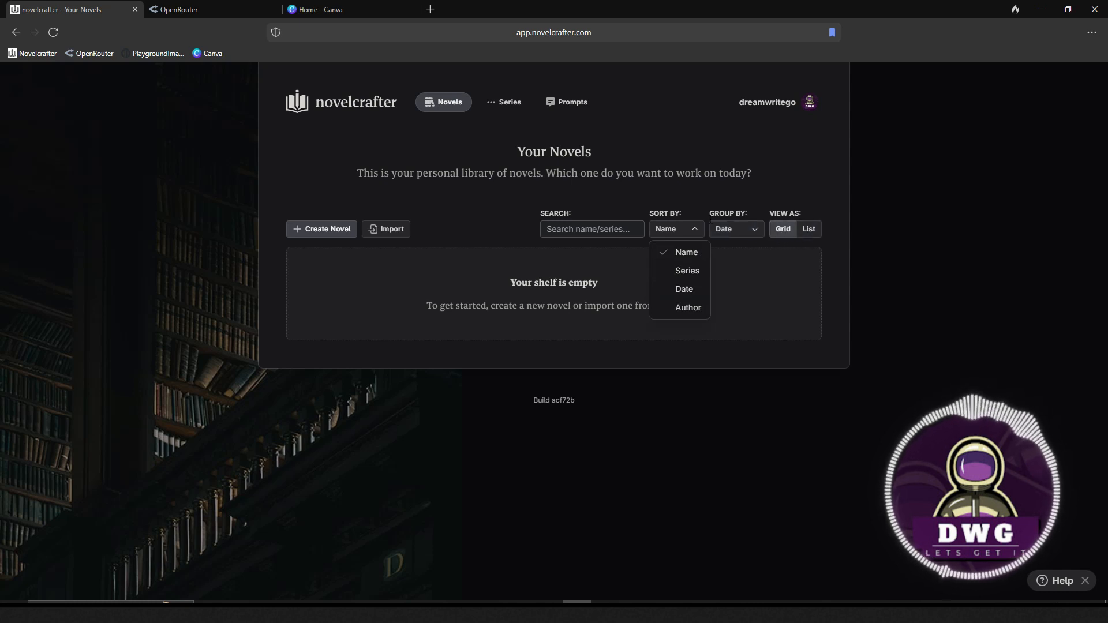
pyautogui.click(690, 271)
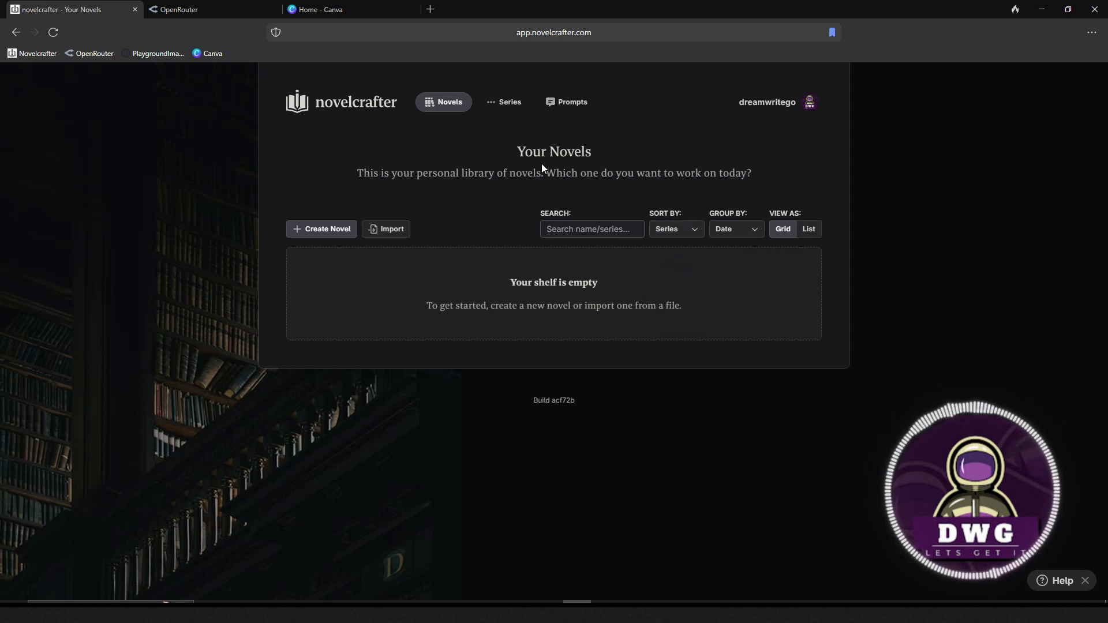
# - Select the first untitled series on the Series page and title it TOCV
pyautogui.click(516, 112)
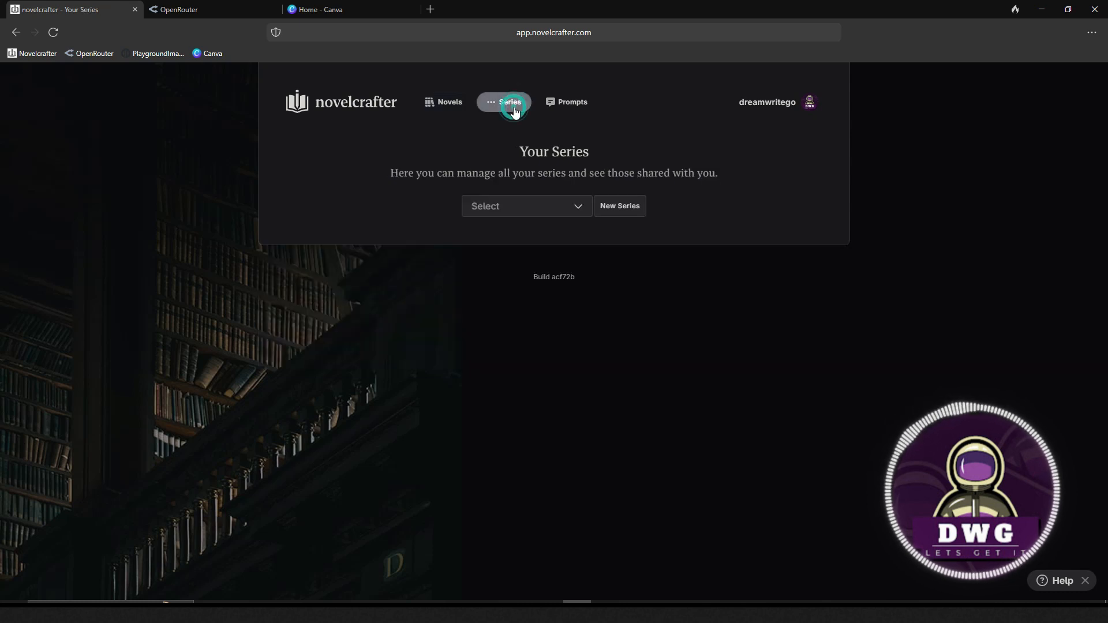
pyautogui.click(562, 212)
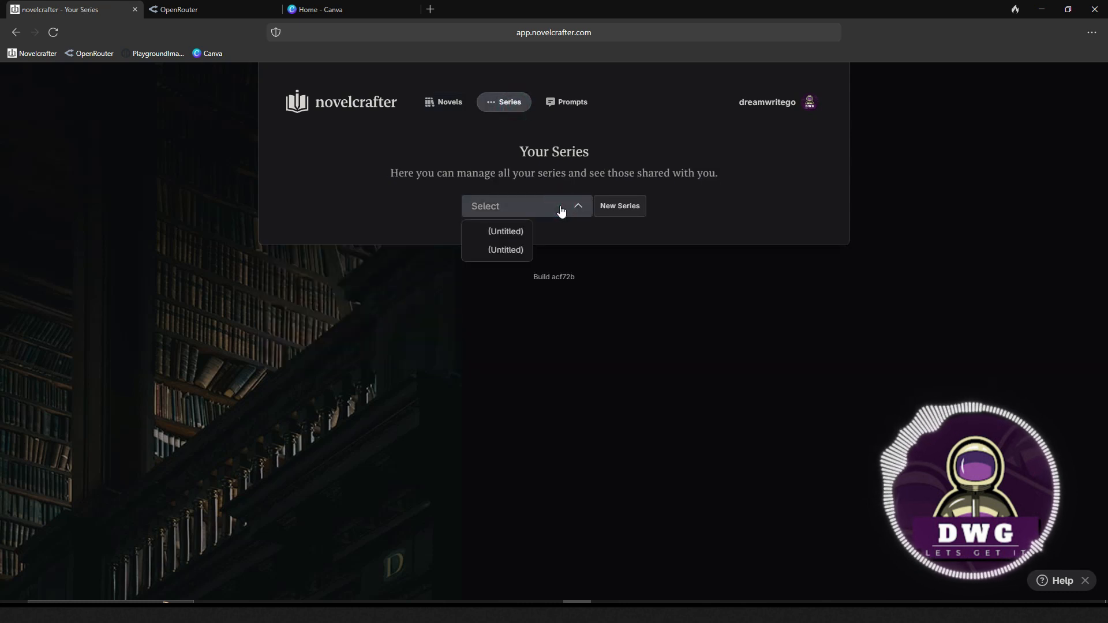
pyautogui.click(512, 234)
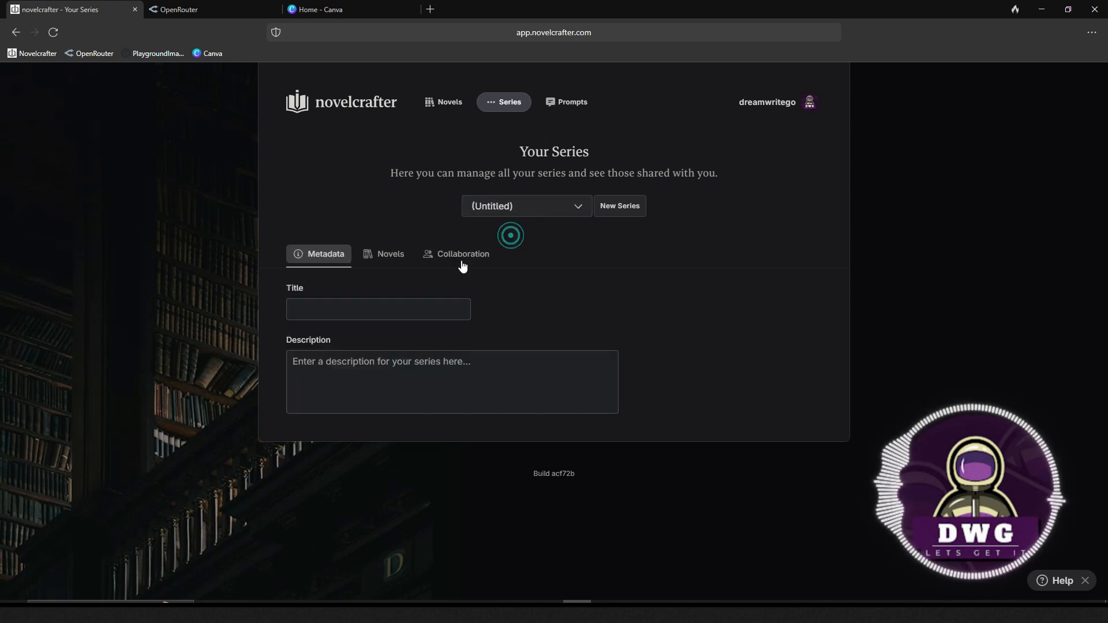
pyautogui.click(354, 312)
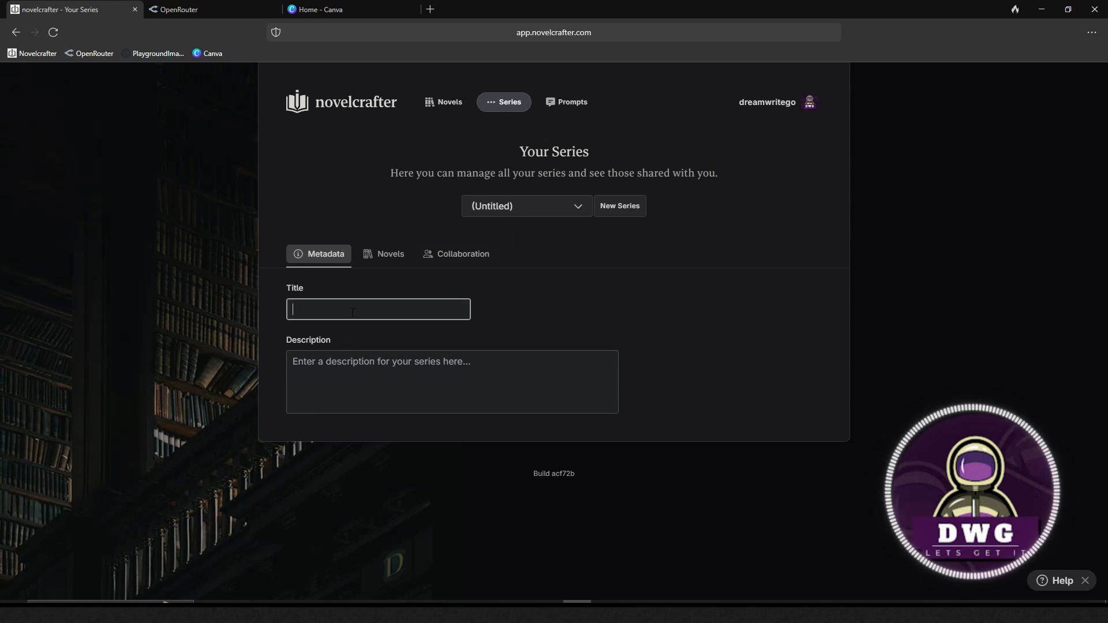
pyautogui.write('T')
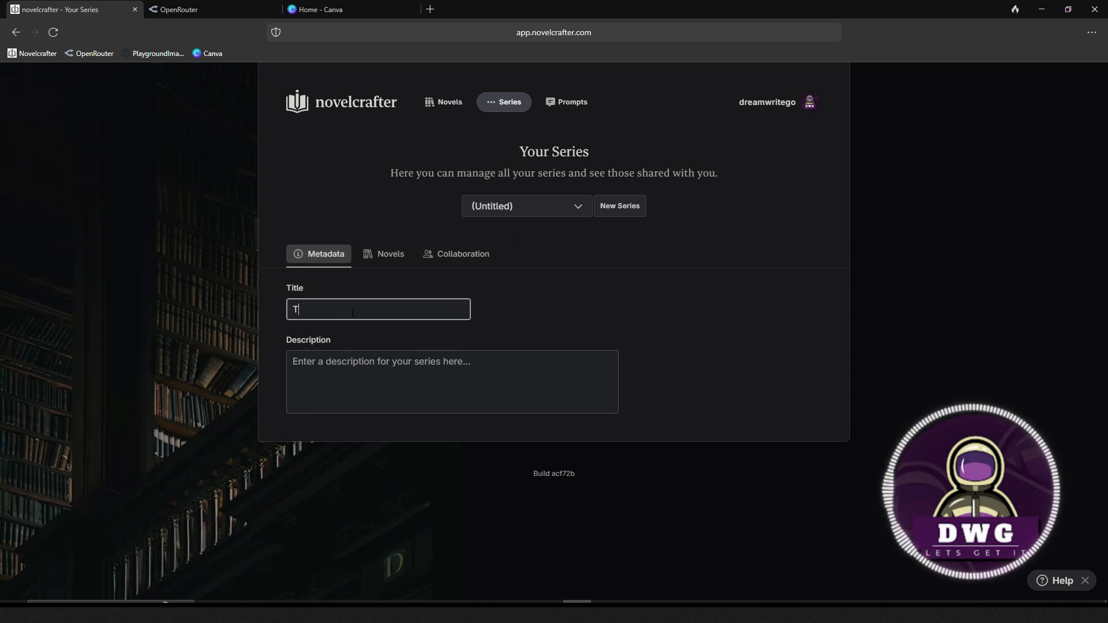
pyautogui.write('OCV')
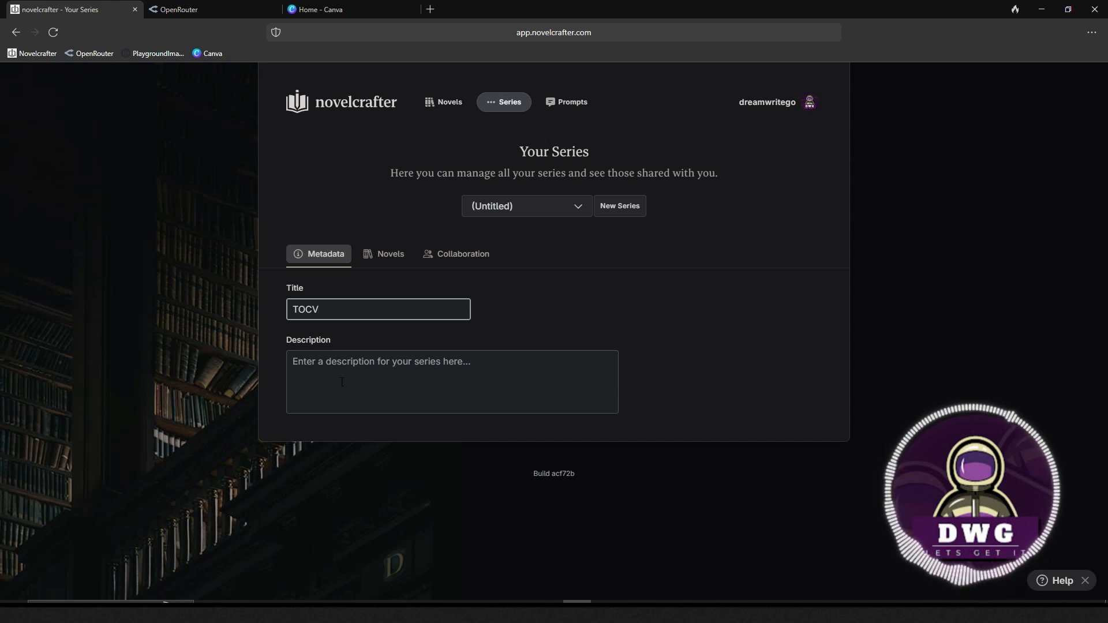
# - Start creating a novel from the TOCV series' novels section and set its series to no series
pyautogui.click(388, 261)
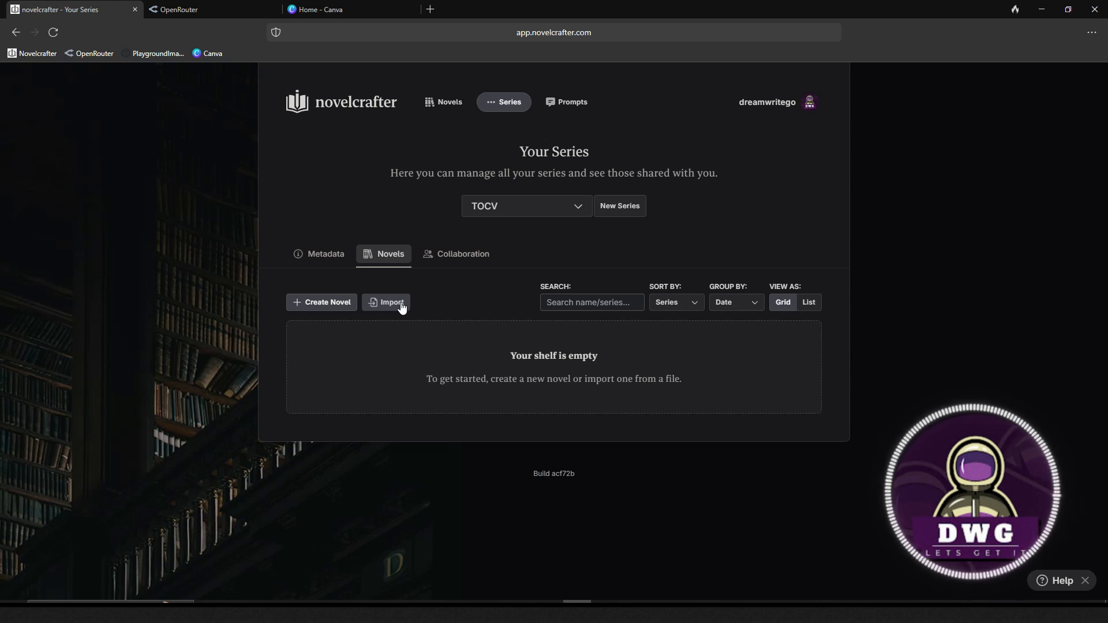
pyautogui.click(313, 304)
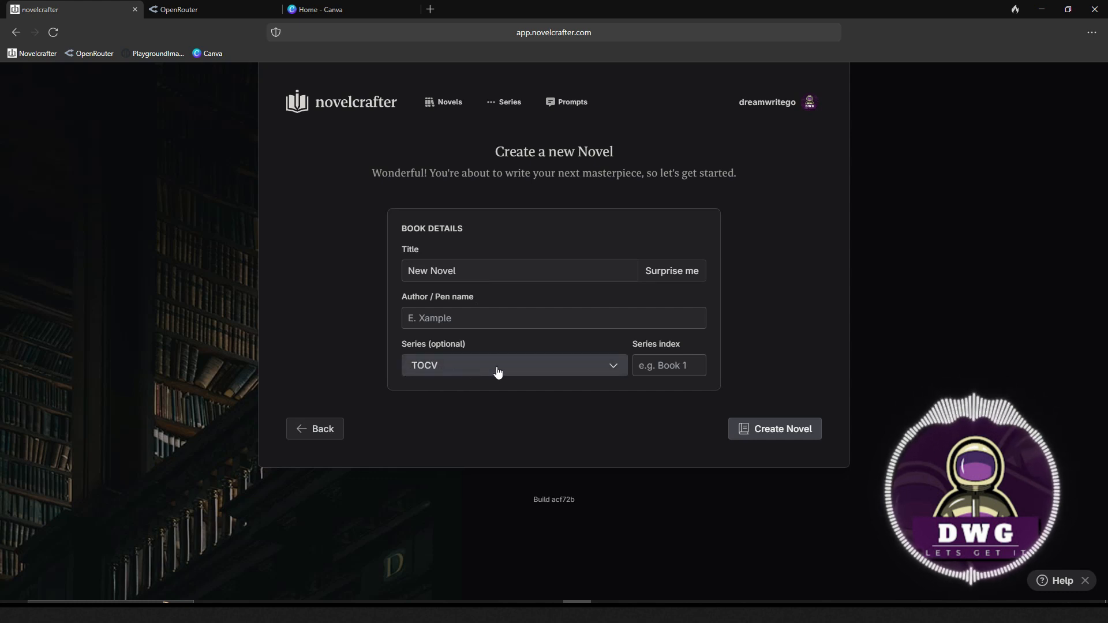
pyautogui.click(611, 370)
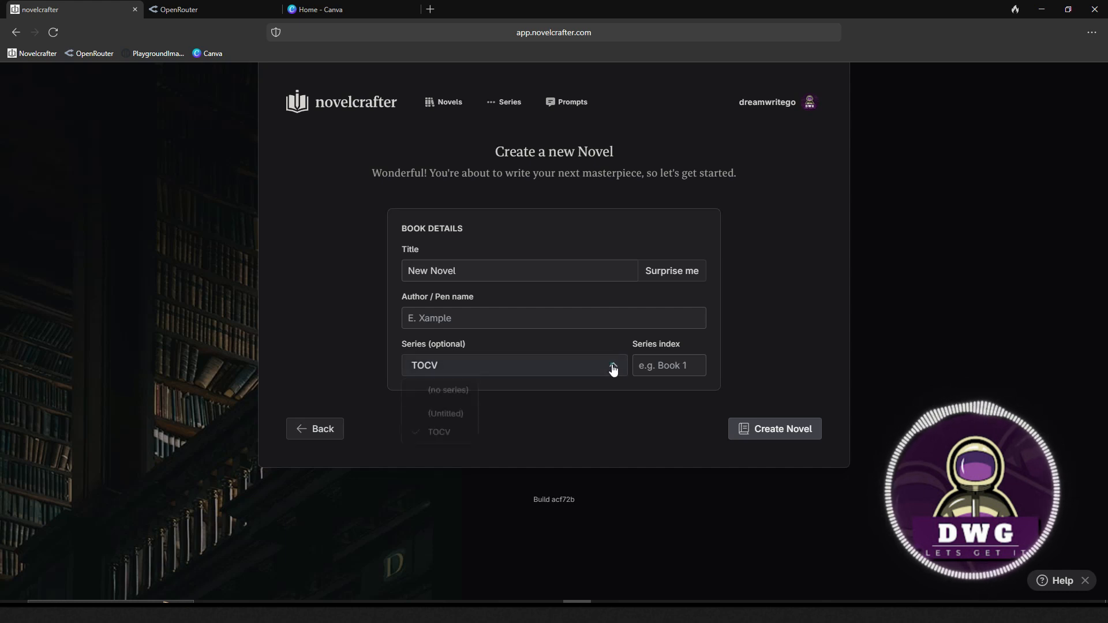
pyautogui.click(460, 388)
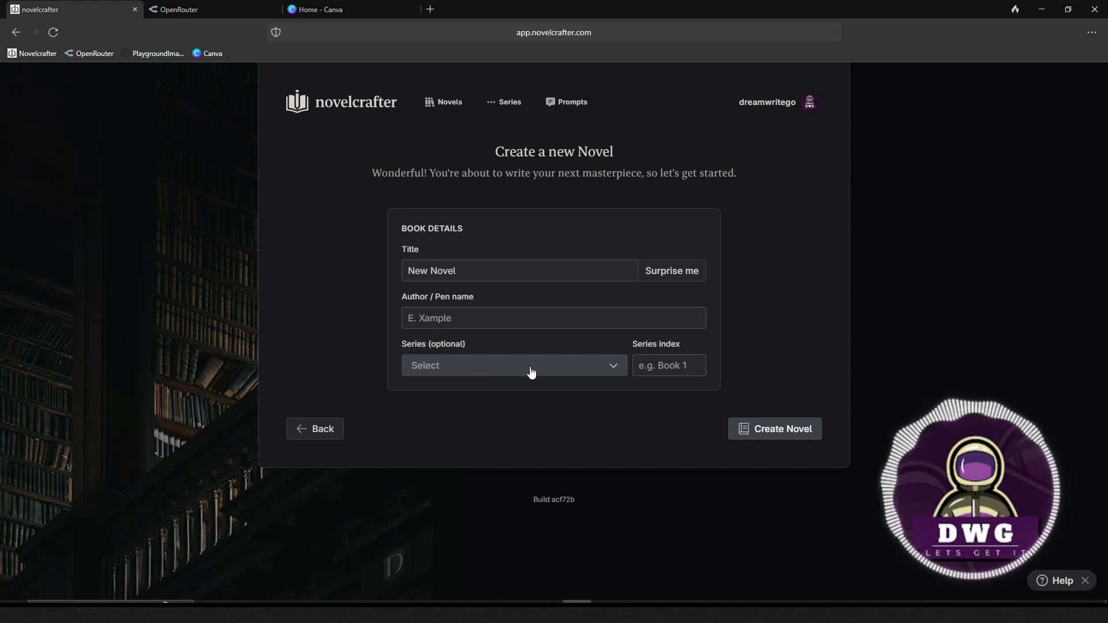
# - Assign the new novel to the TOCV series and set its series index to Book 0
pyautogui.click(609, 369)
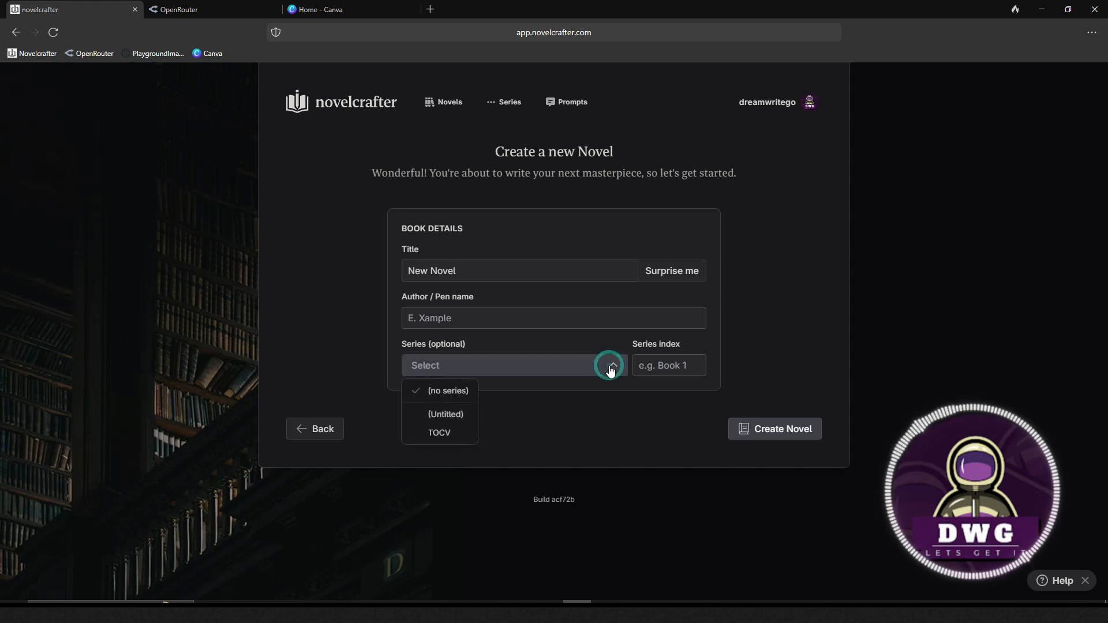
pyautogui.click(445, 433)
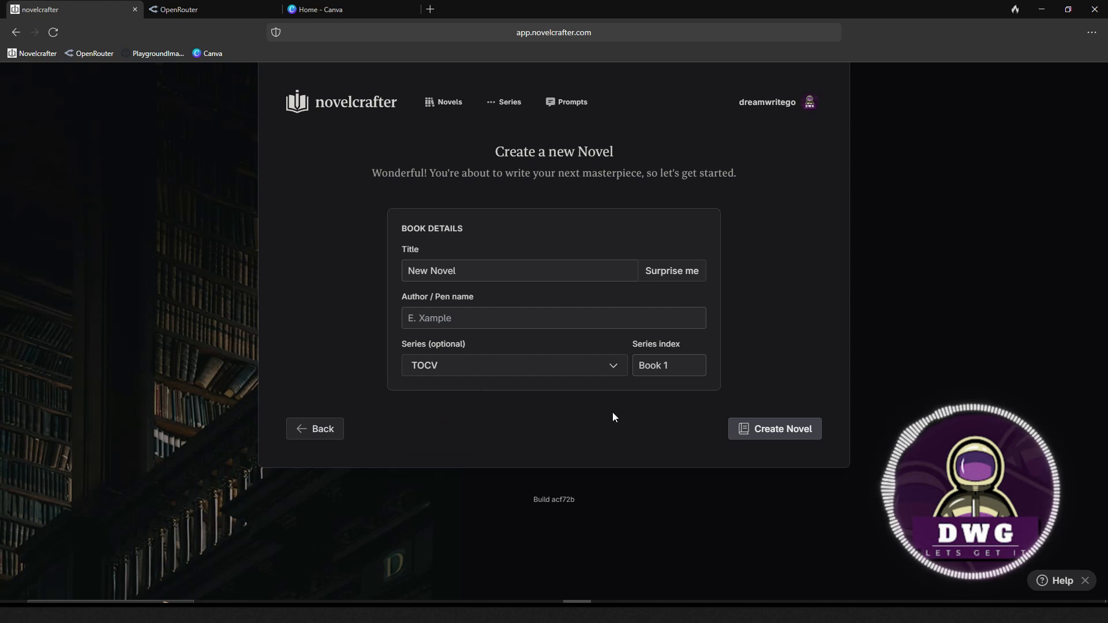
pyautogui.click(676, 372)
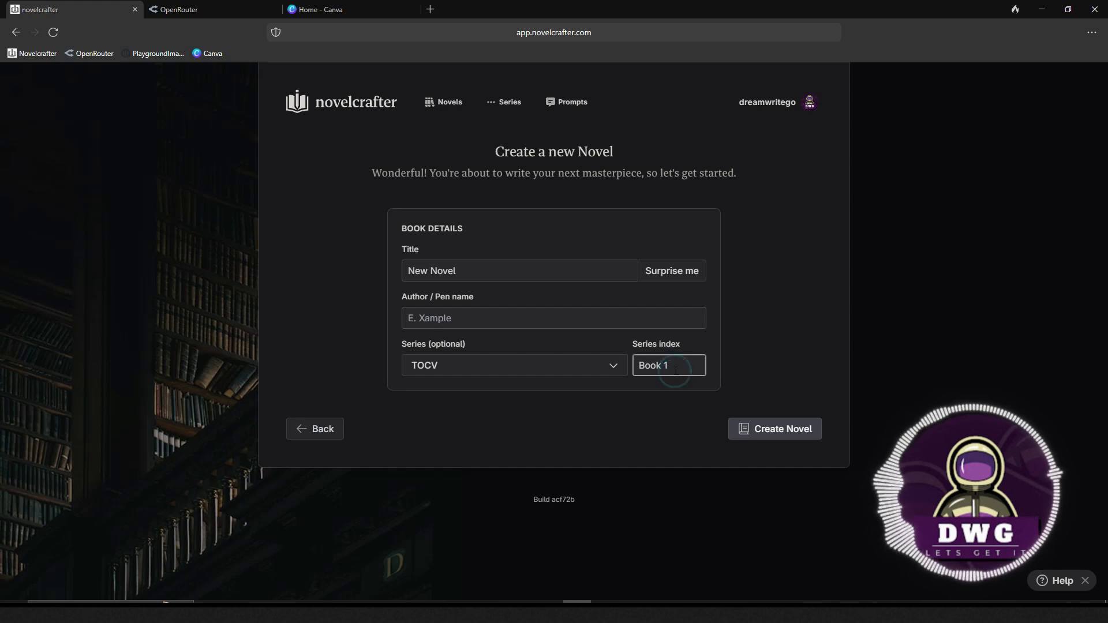
pyautogui.press('BackSpace')
pyautogui.write('0')
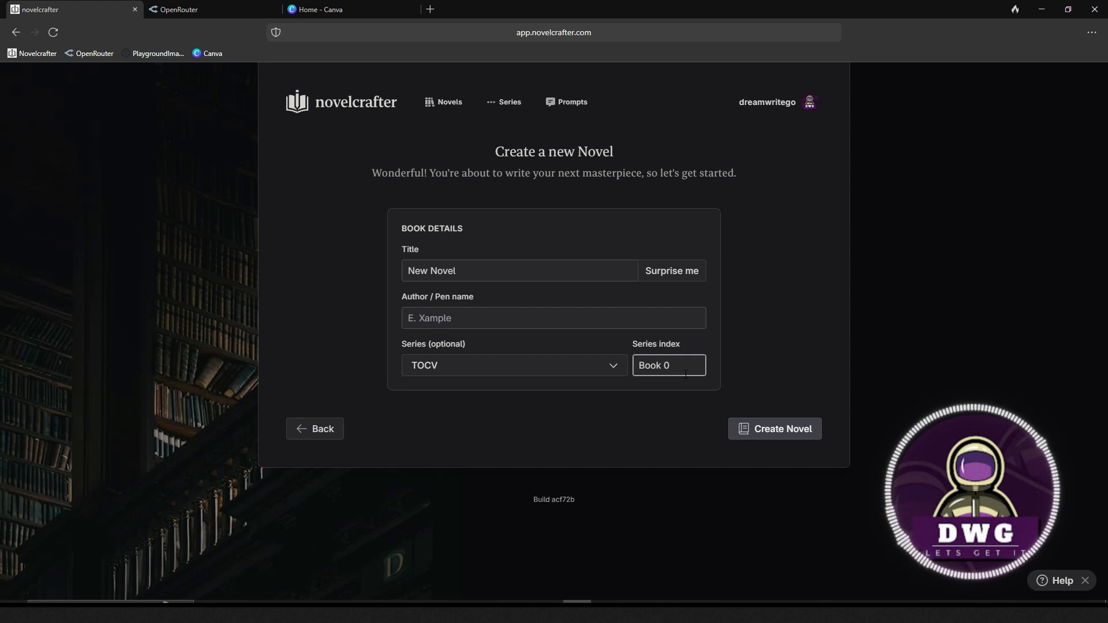
# - Enter DWG as the pen name, title the novel The Origin Codex Vespigeon, and create it
pyautogui.click(486, 326)
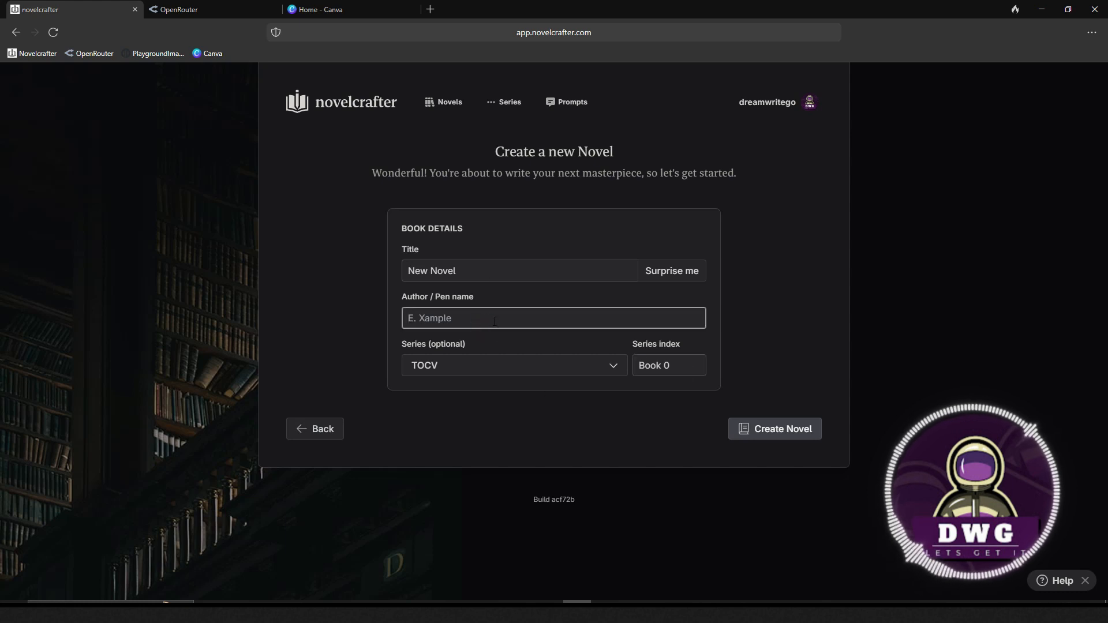
pyautogui.write('DW')
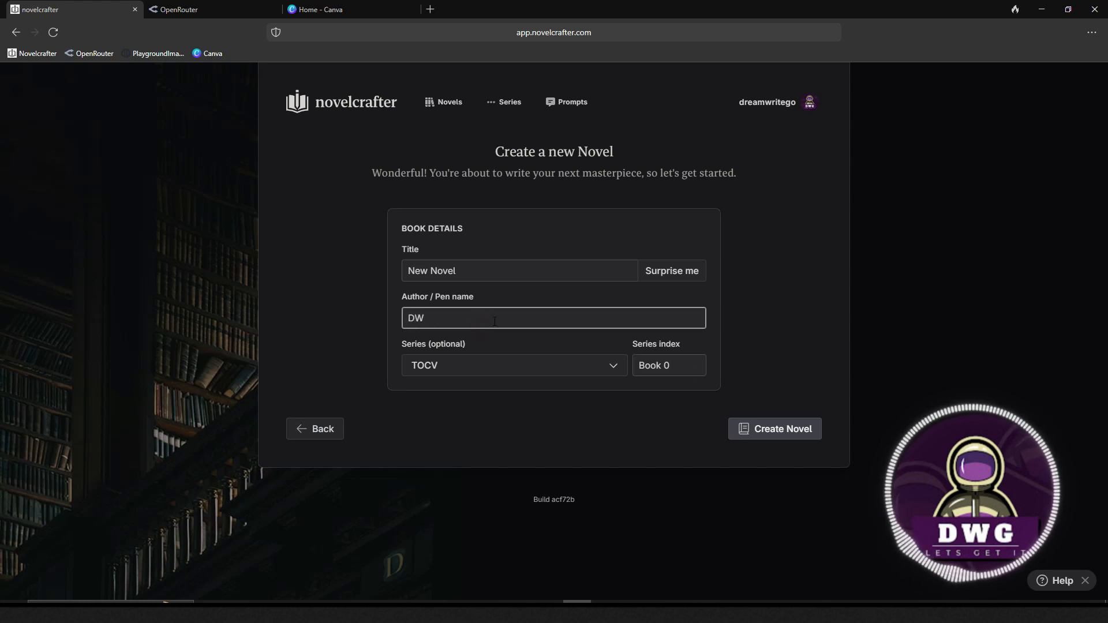
pyautogui.write('G')
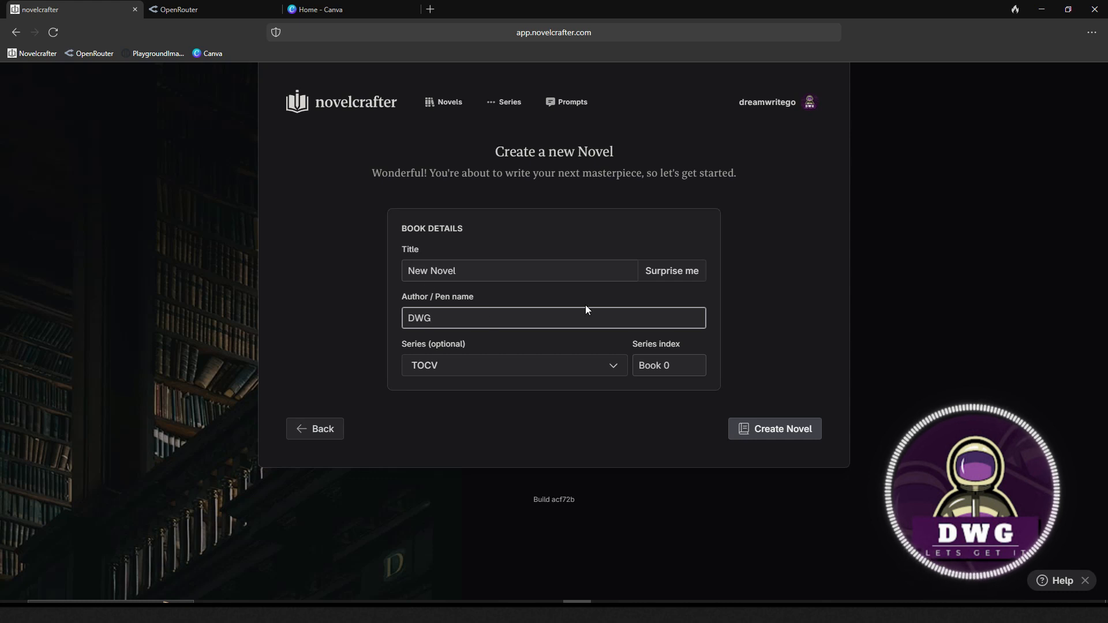
pyautogui.rightClick(445, 278)
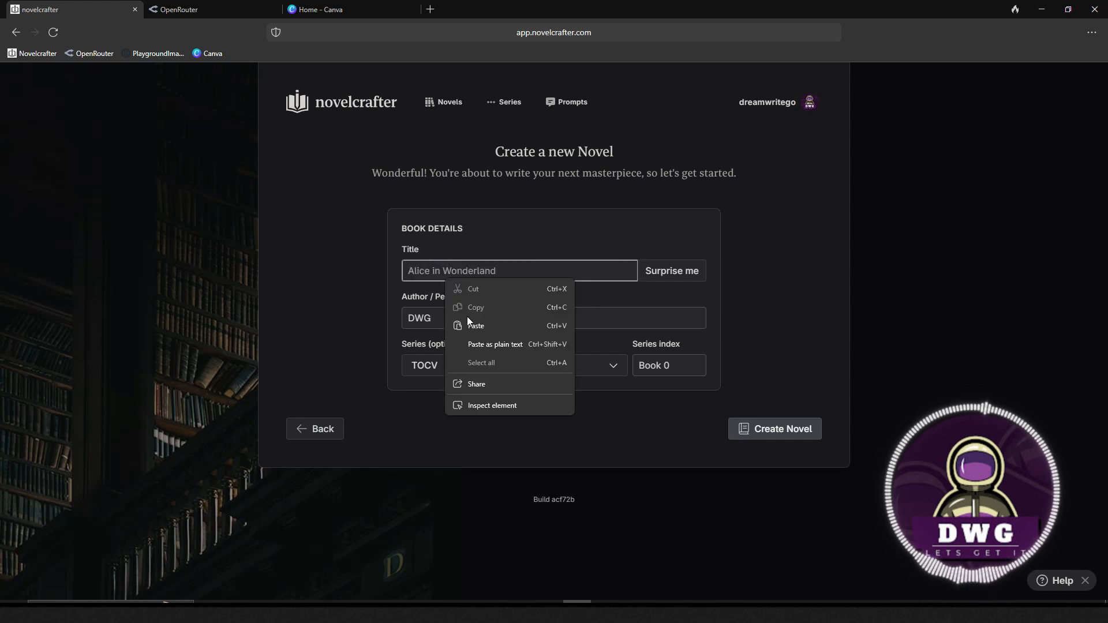
pyautogui.click(469, 319)
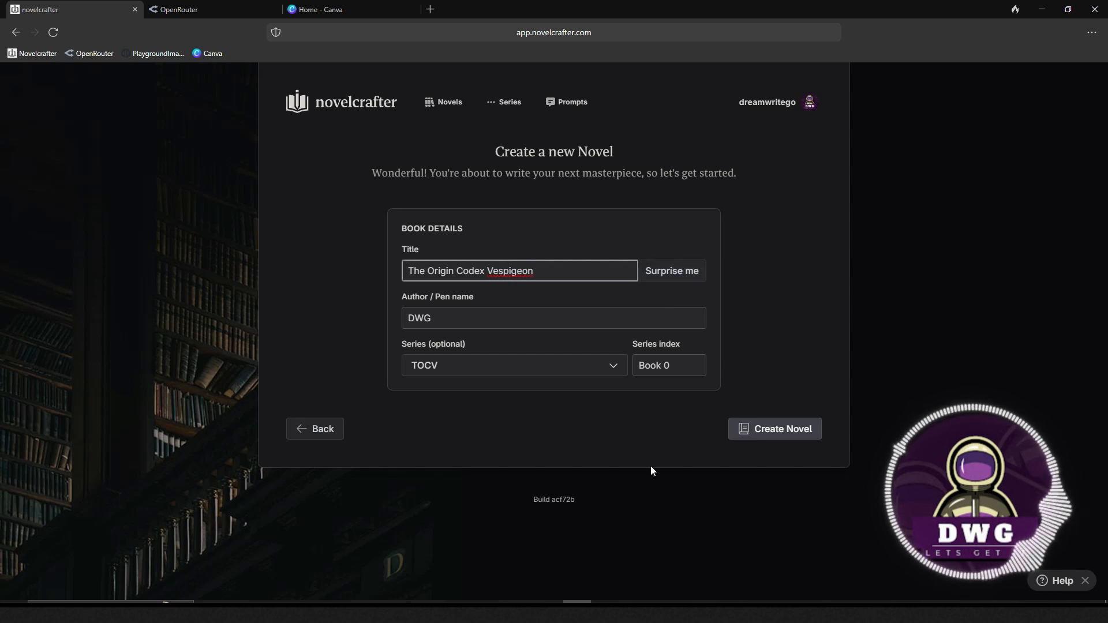
pyautogui.click(789, 432)
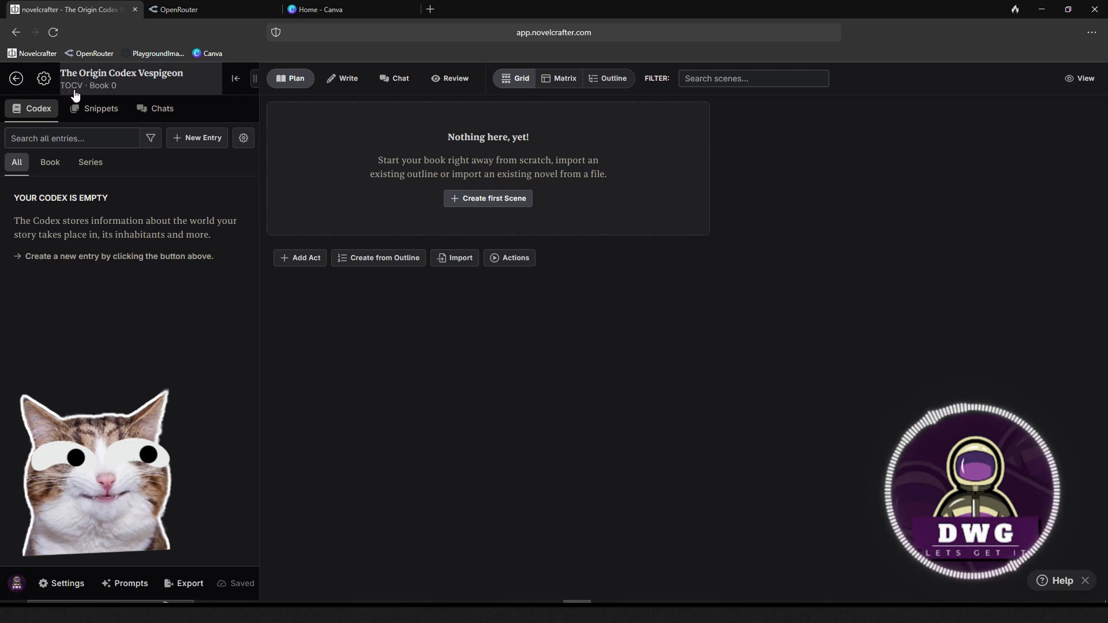
# - Open the novel's metadata settings, and switch to Canva to review the TheOriginCodexVespigeon cover designs on pages 1 to 4
pyautogui.click(44, 80)
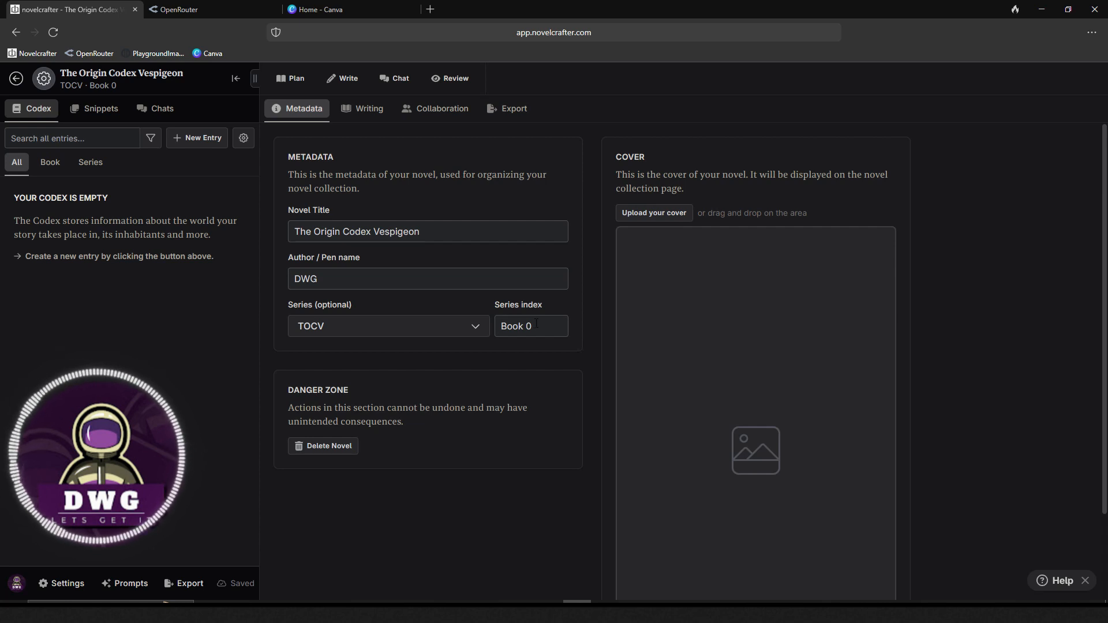
pyautogui.click(340, 11)
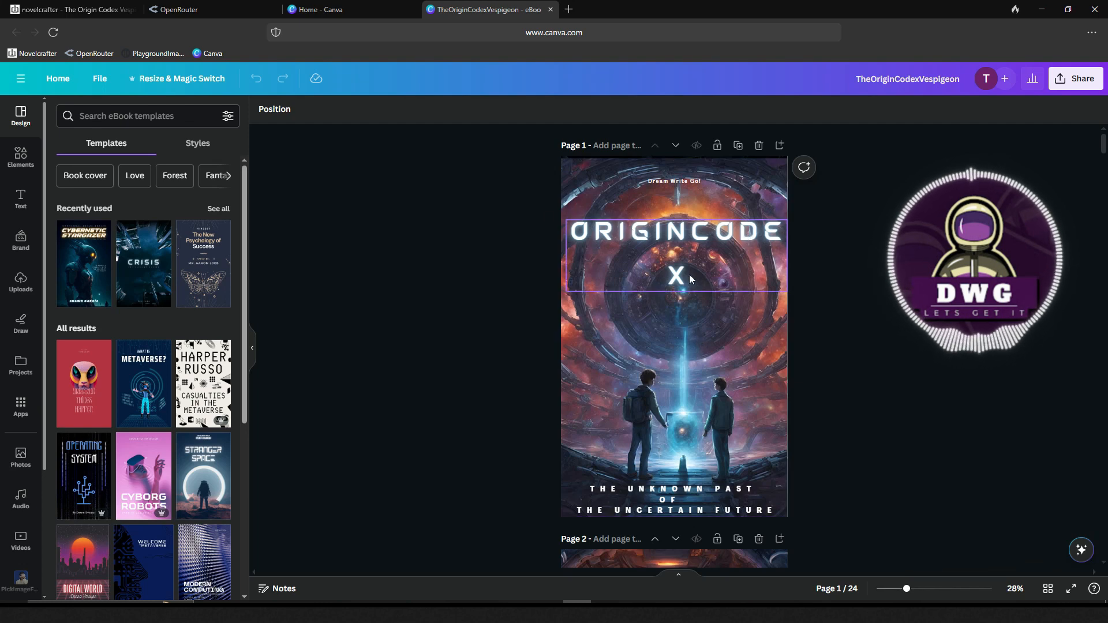
pyautogui.scroll(-3, 690, 275)
pyautogui.scroll(3, 690, 274)
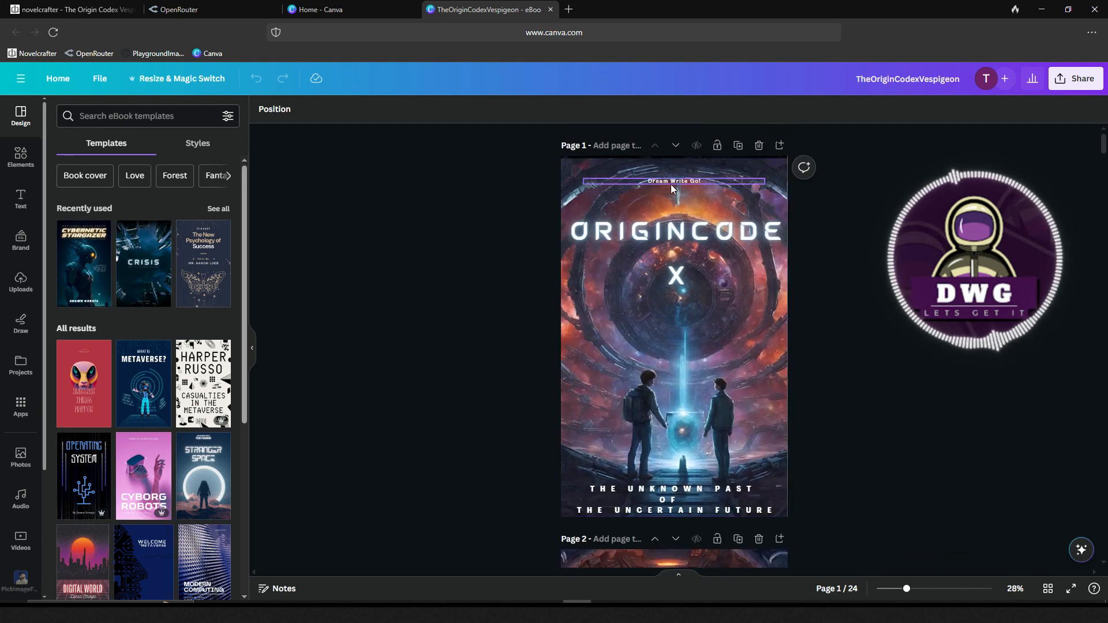
pyautogui.scroll(-7, 652, 346)
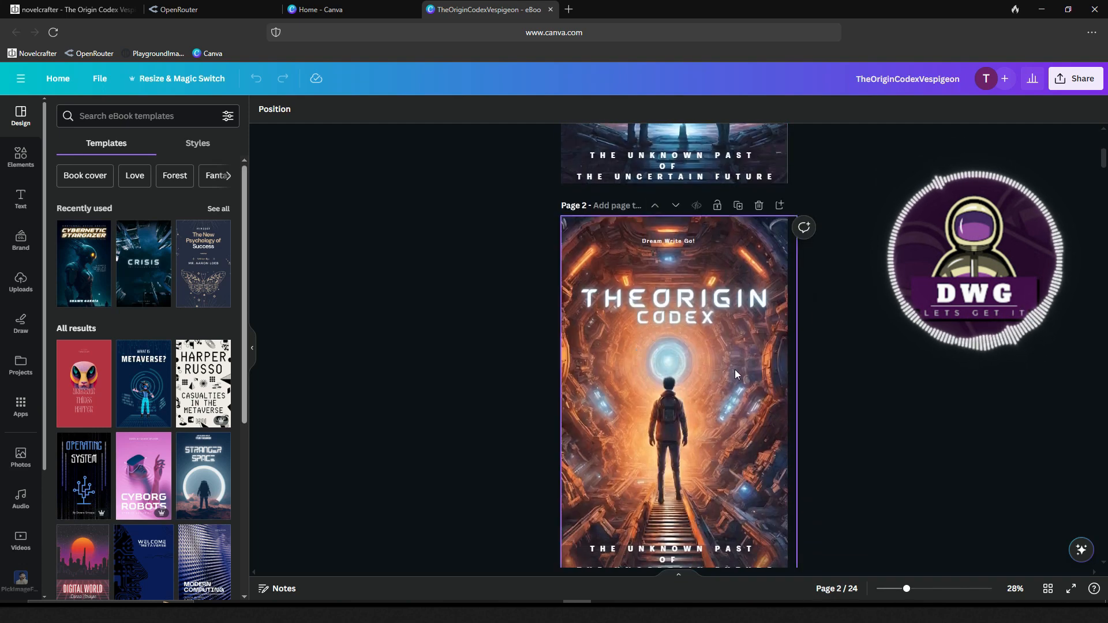
pyautogui.scroll(-2, 681, 359)
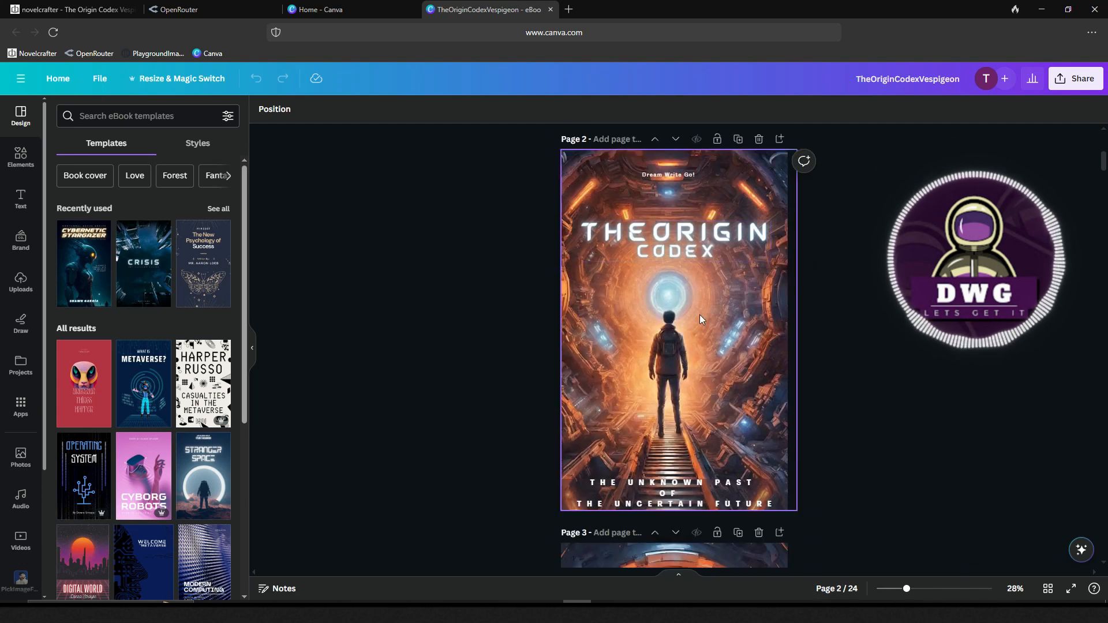
pyautogui.scroll(-10, 702, 318)
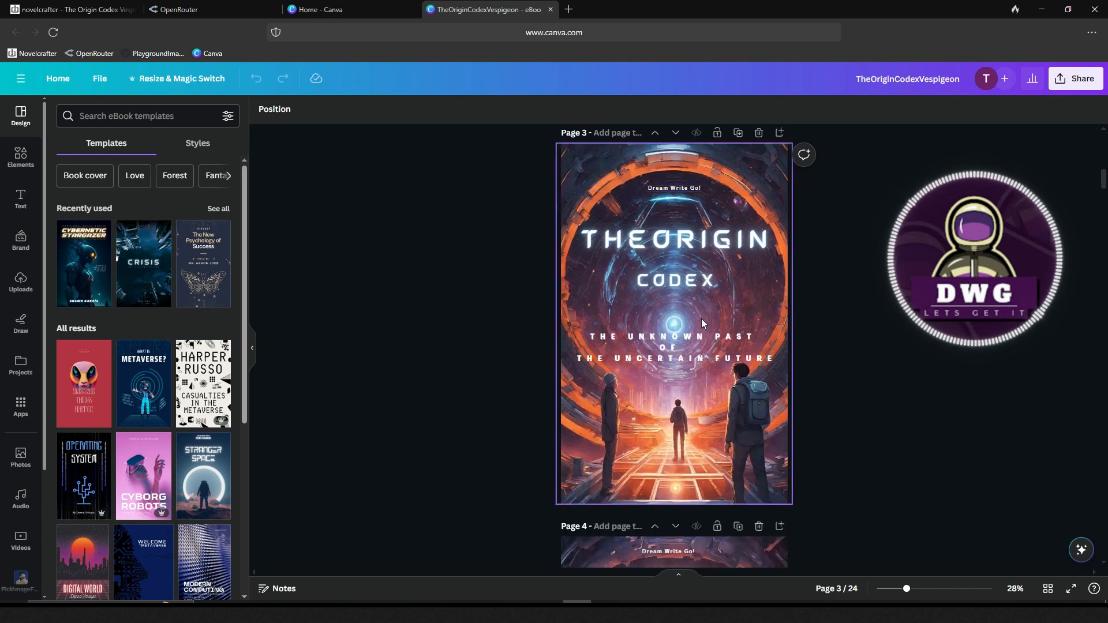
pyautogui.scroll(-5, 702, 319)
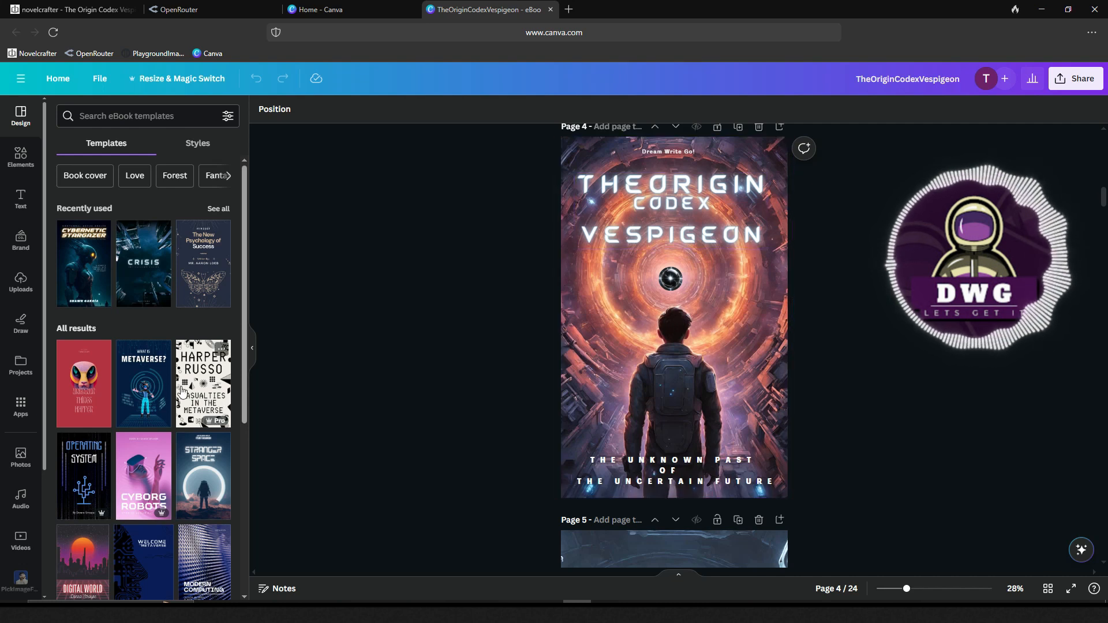
# - Generate portrait images with Magic Media from the copied prompt about a group of men and women looking at a sci-fi portal
pyautogui.scroll(-3, 30, 349)
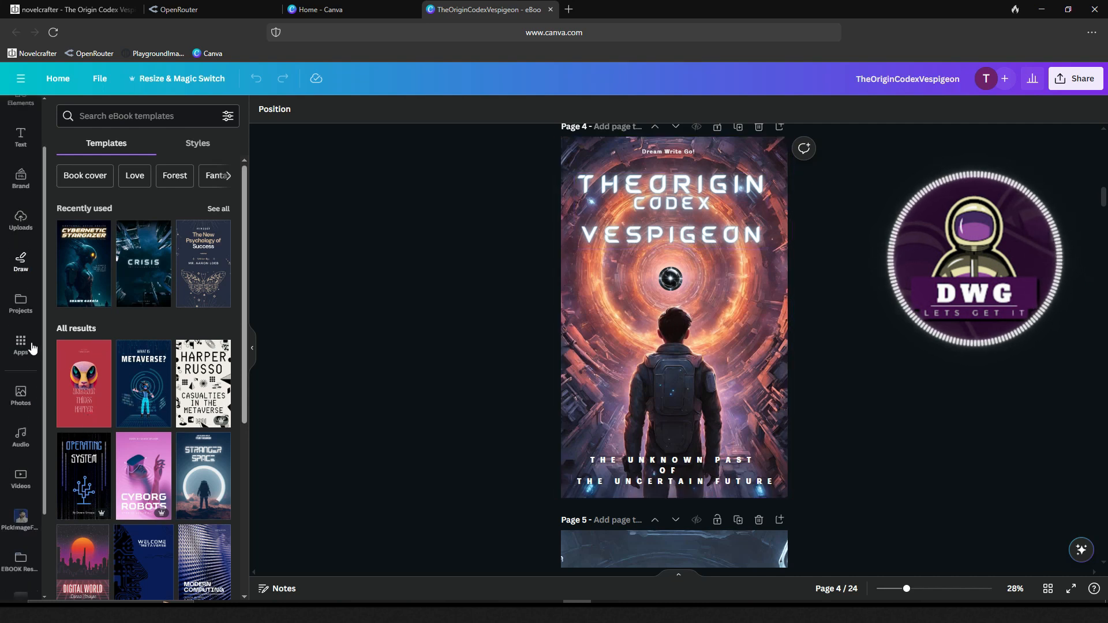
pyautogui.scroll(-1, 30, 350)
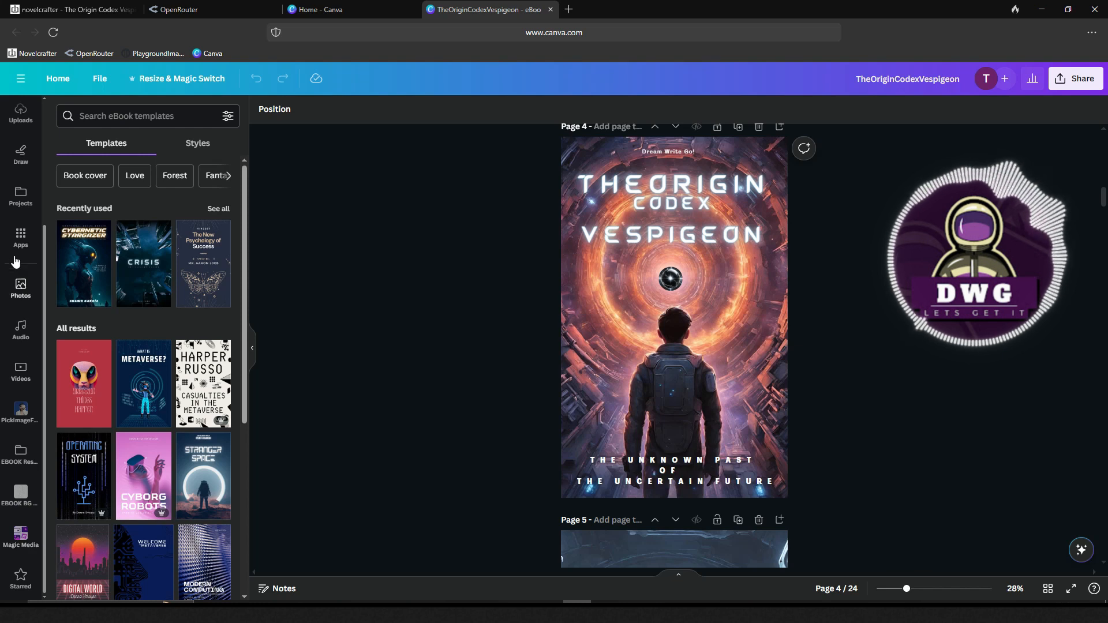
pyautogui.click(19, 240)
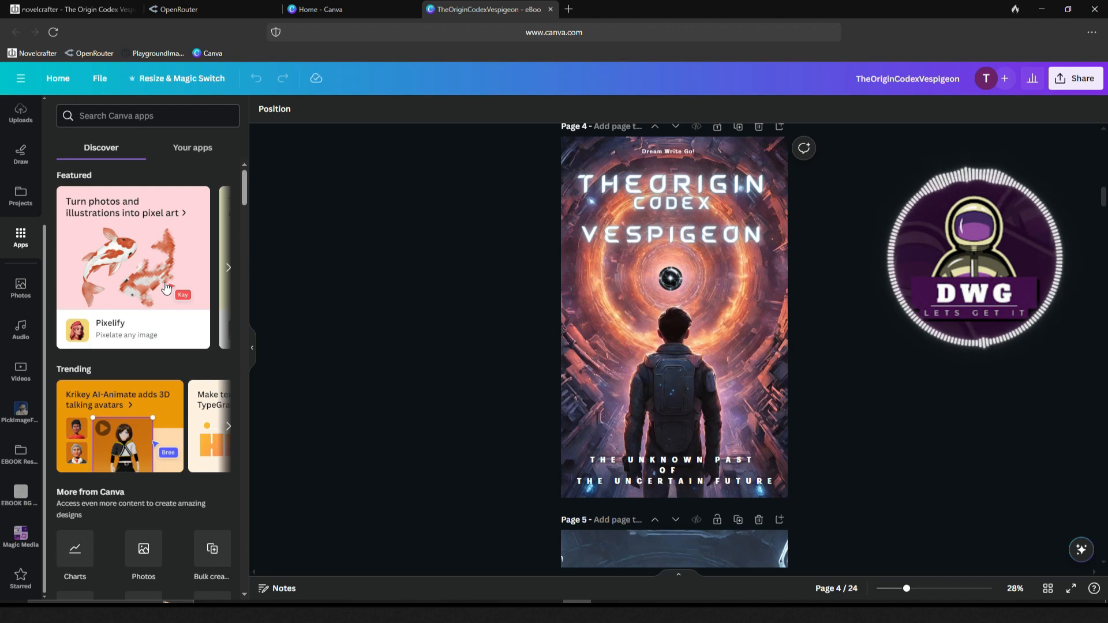
pyautogui.click(20, 538)
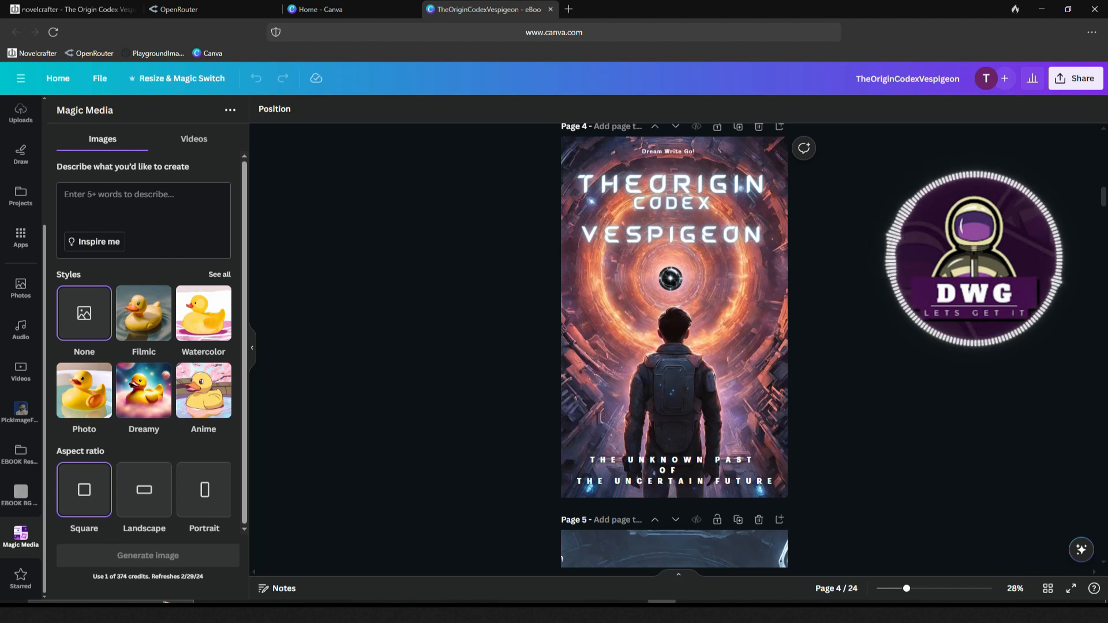
pyautogui.hotkey('ctrl', 'v')
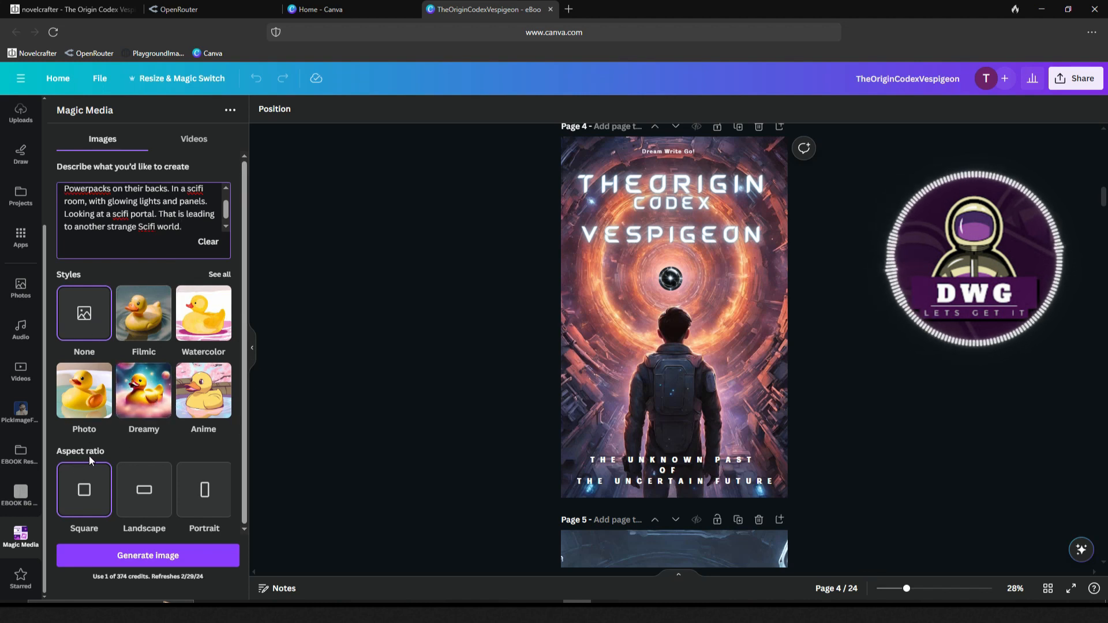
pyautogui.click(210, 498)
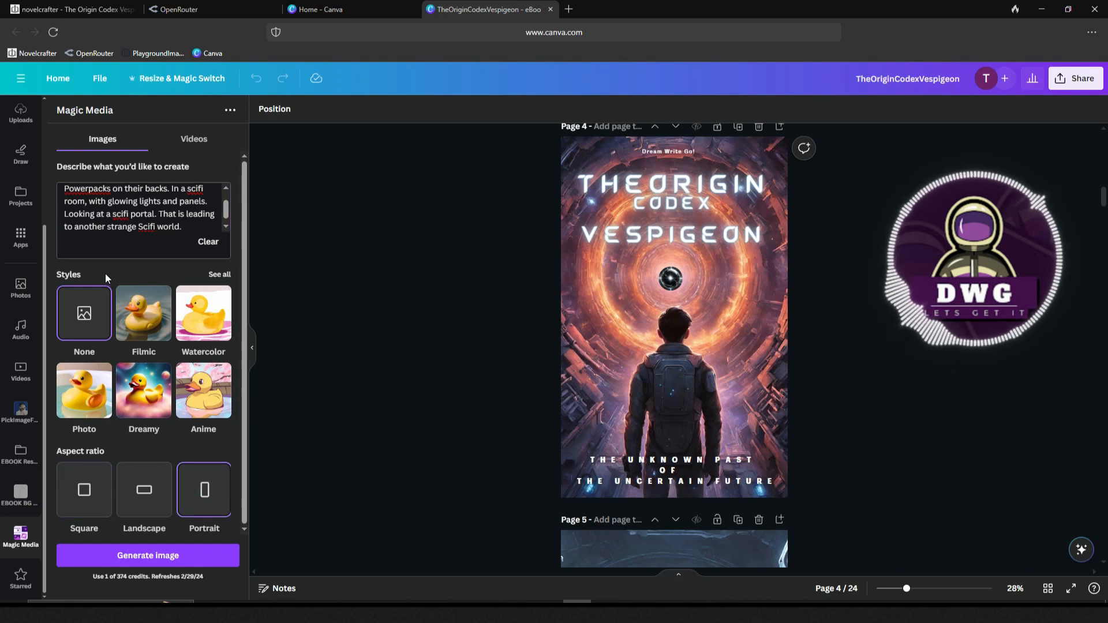
pyautogui.click(186, 228)
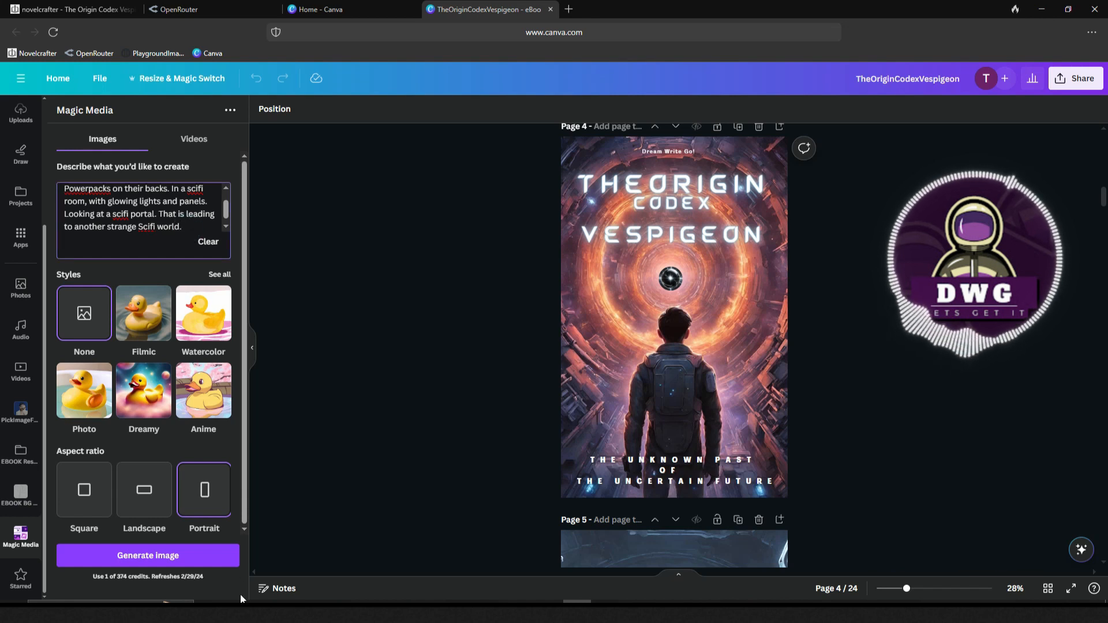
pyautogui.click(162, 565)
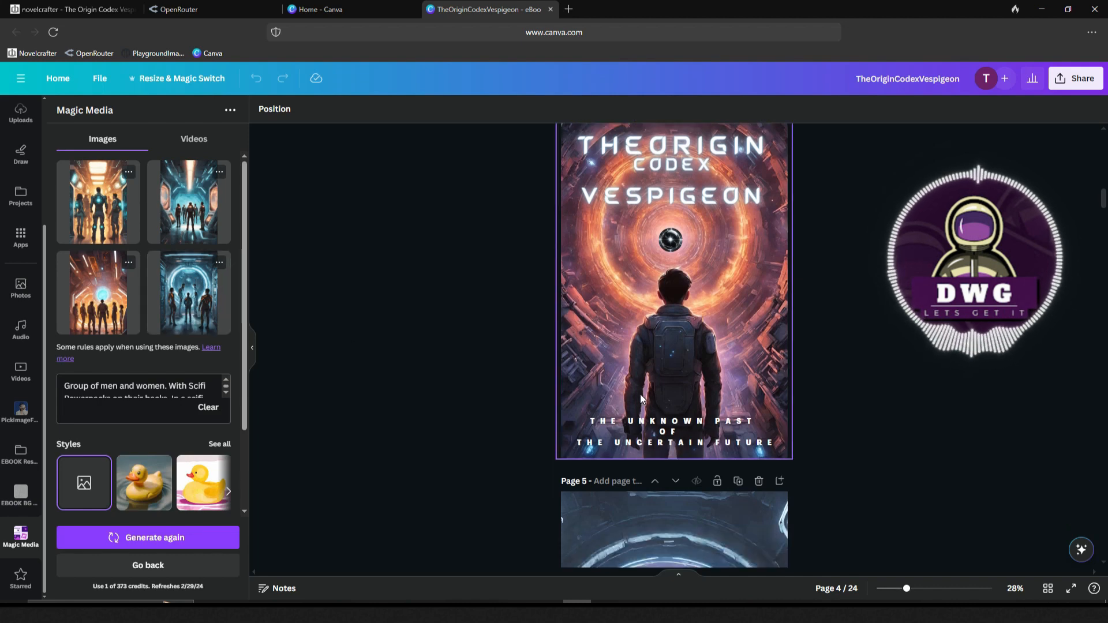
# - Place the generated image of figures before a blue portal onto the page 5 cover
pyautogui.scroll(-5, 640, 394)
pyautogui.scroll(-3, 640, 394)
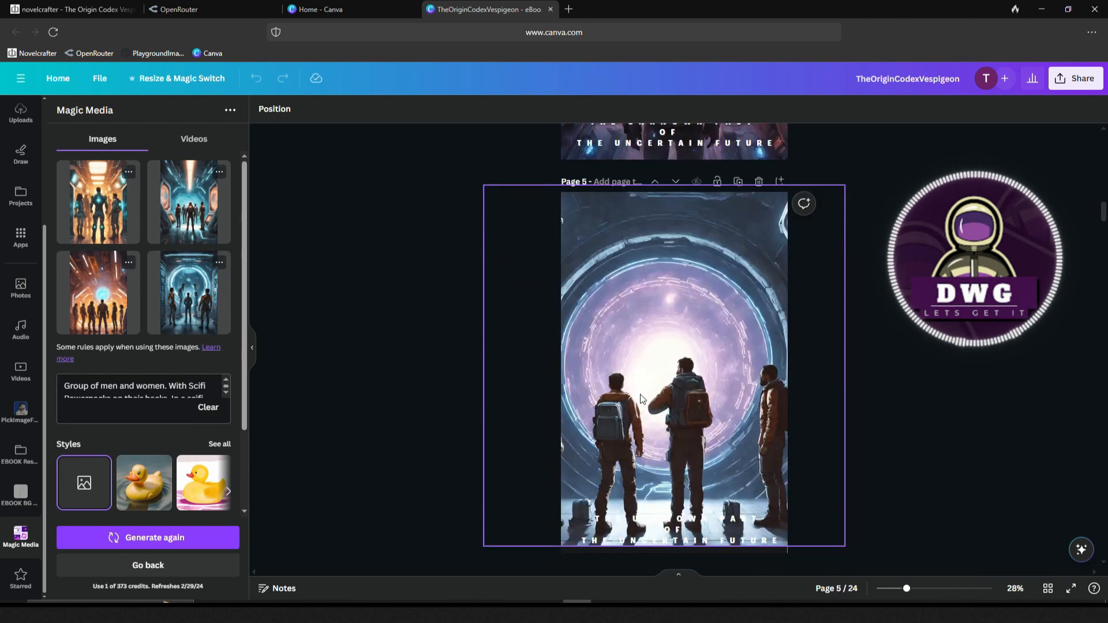
pyautogui.scroll(1, 639, 393)
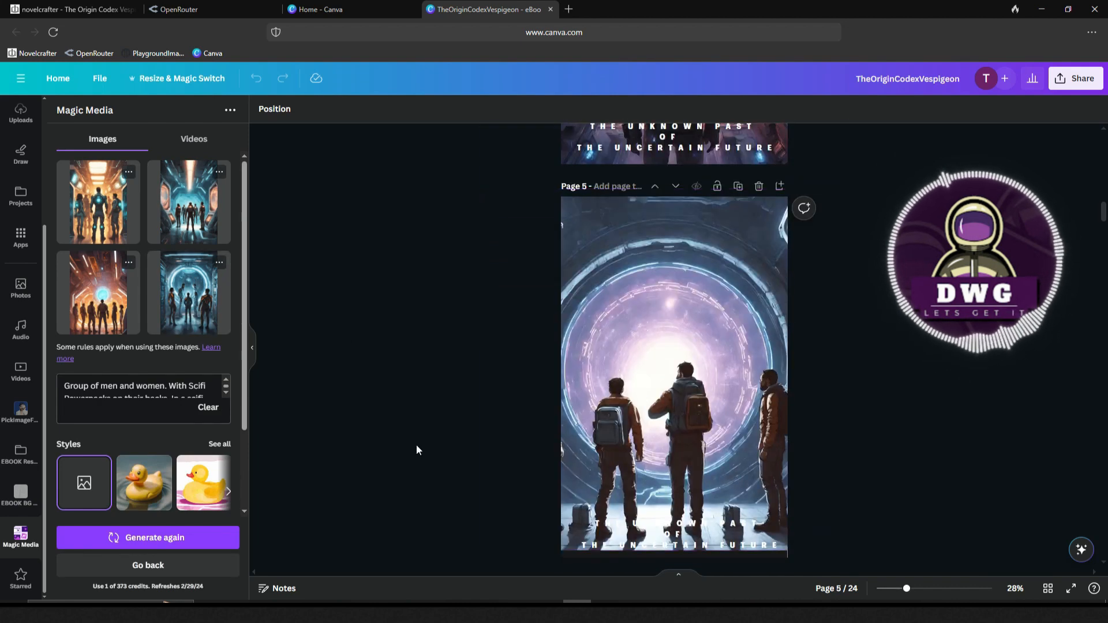
pyautogui.moveTo(187, 306); pyautogui.dragTo(618, 362)
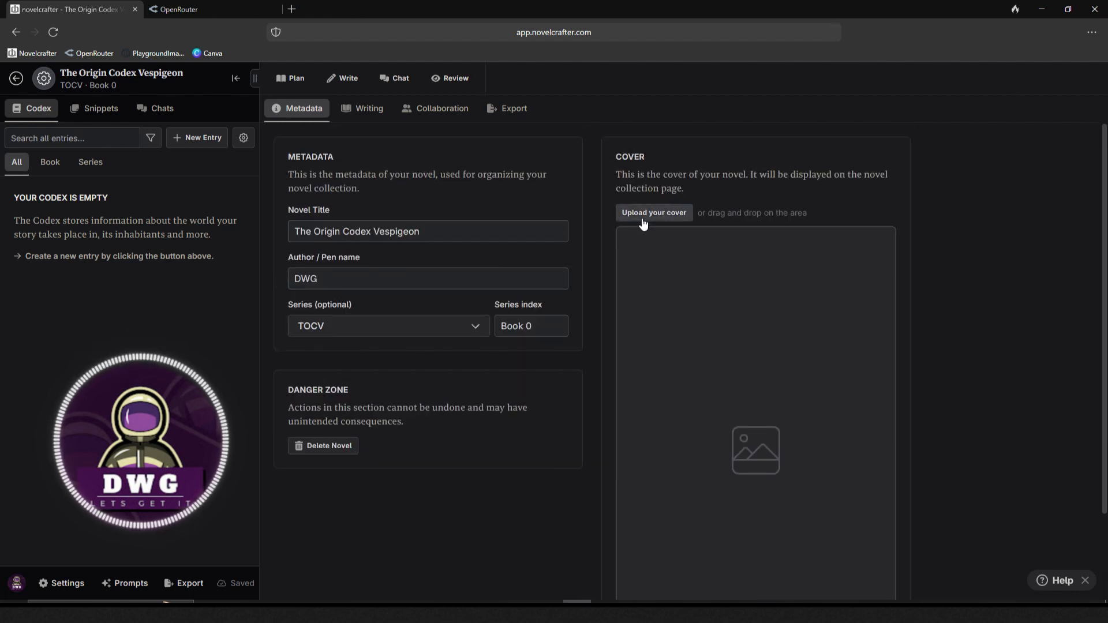
# - Upload the TheOriginCodexVespigeon image as the novel's cover in Novelcrafter, accept the crop, and check the cover
pyautogui.click(646, 218)
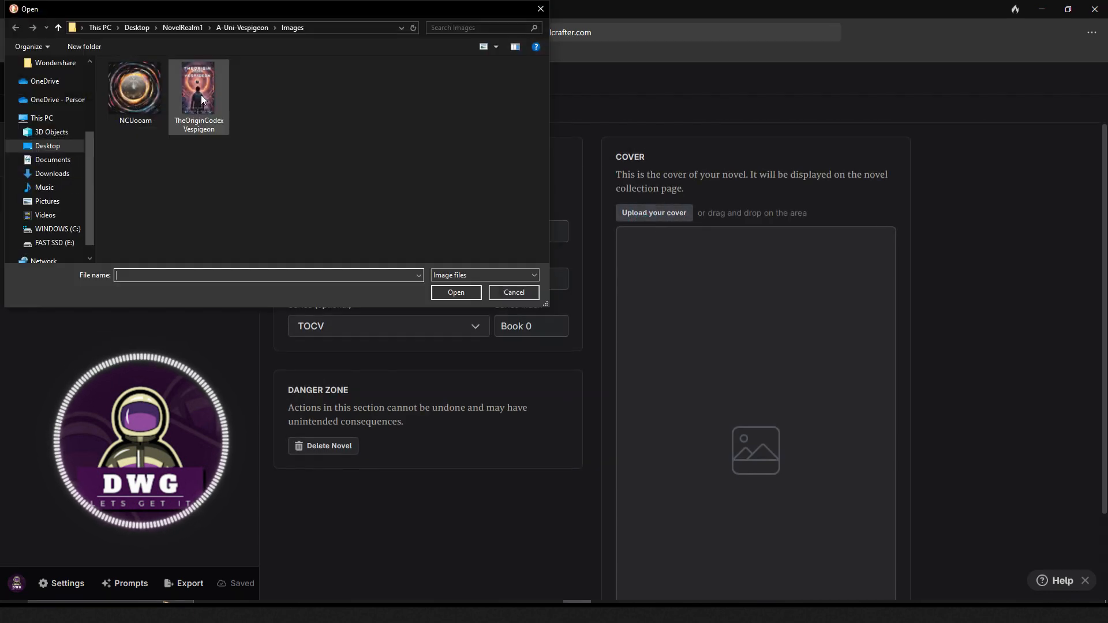
pyautogui.click(200, 94)
pyautogui.click(465, 293)
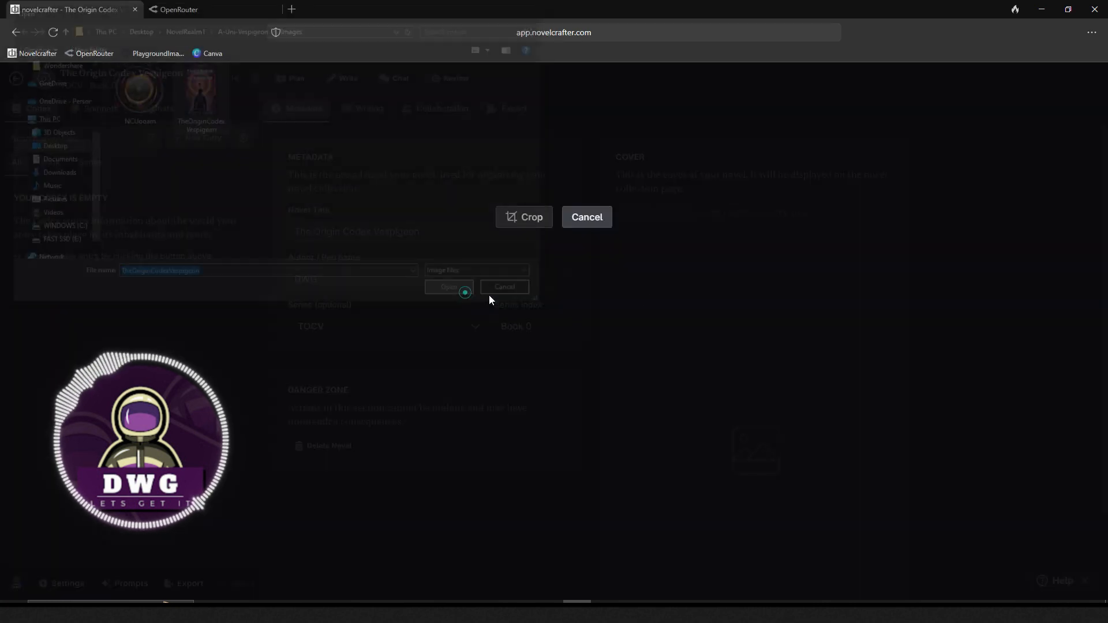
pyautogui.click(527, 491)
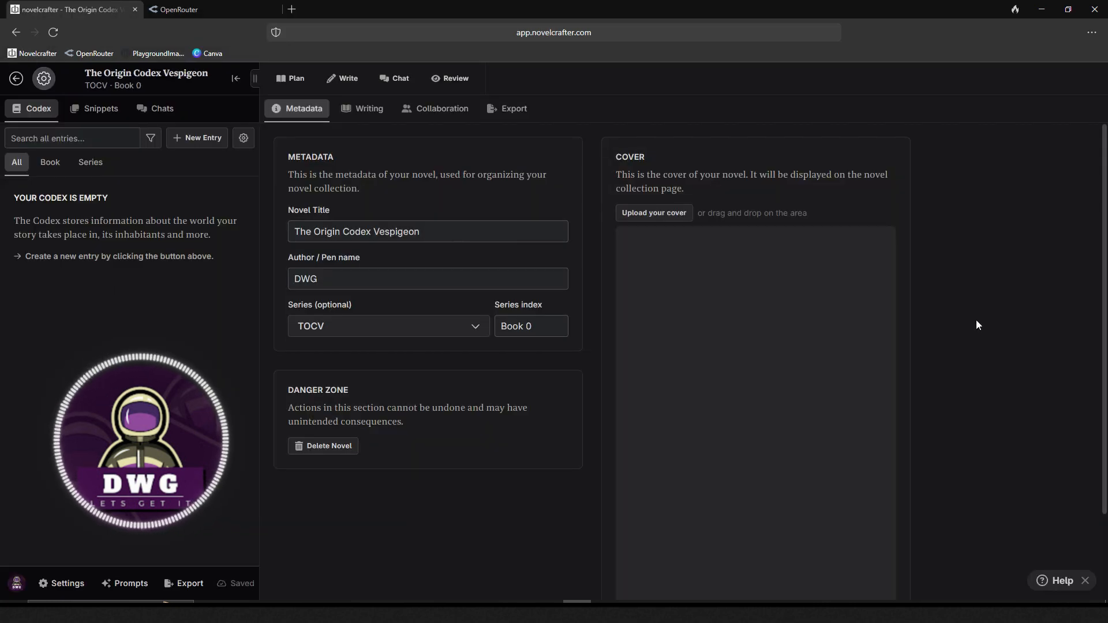
pyautogui.scroll(-3, 948, 314)
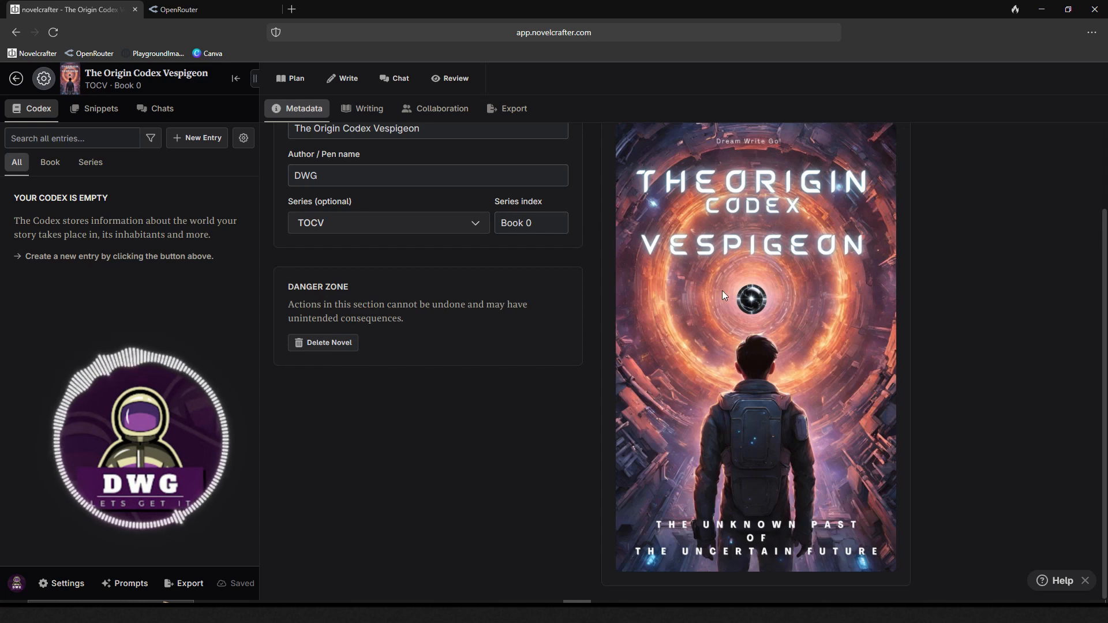
pyautogui.scroll(3, 395, 228)
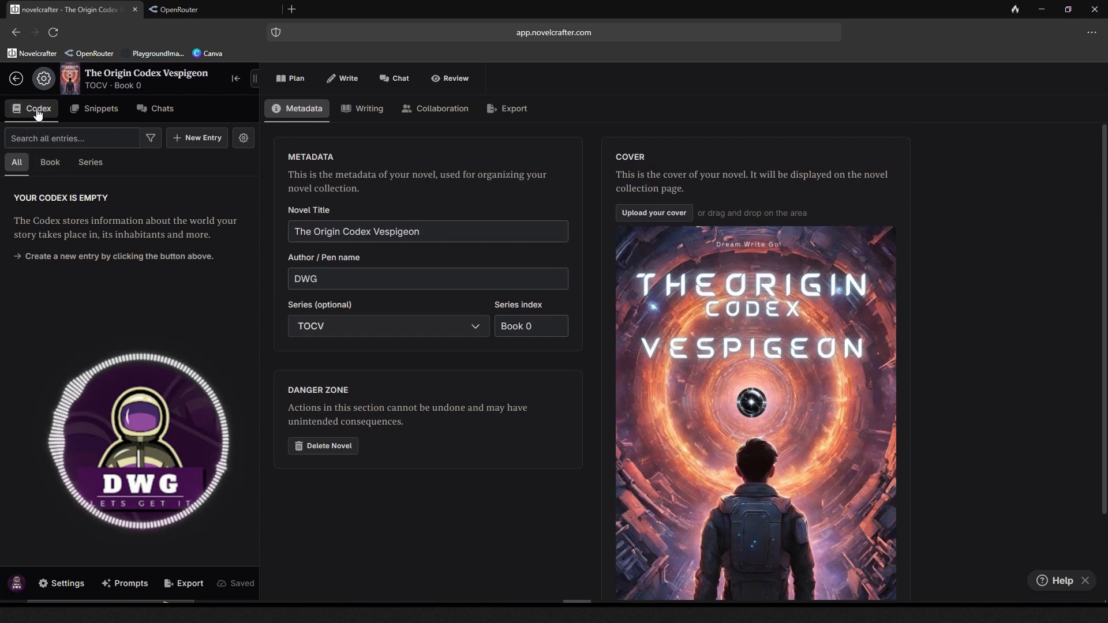
# - Create a new character entry in the codex and name it Uam
pyautogui.click(195, 142)
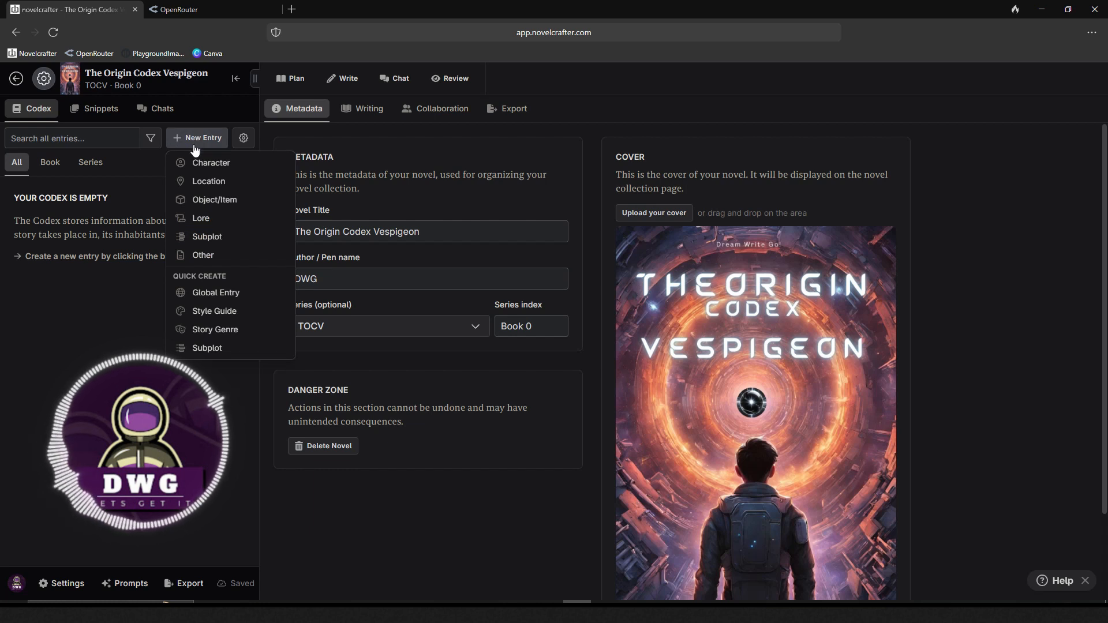
pyautogui.click(209, 163)
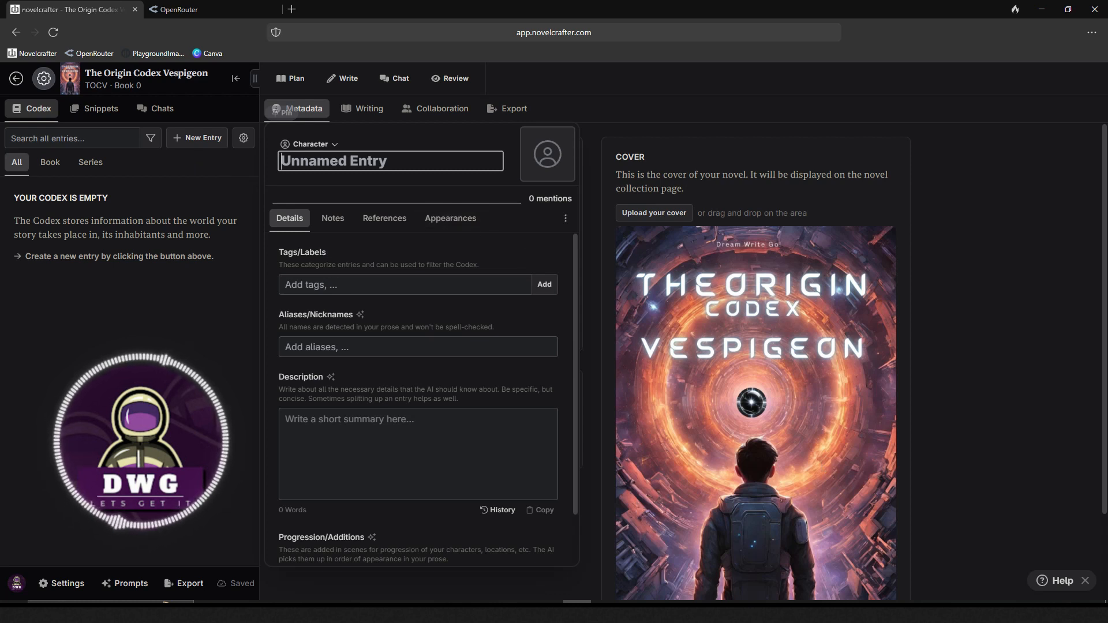
pyautogui.click(433, 161)
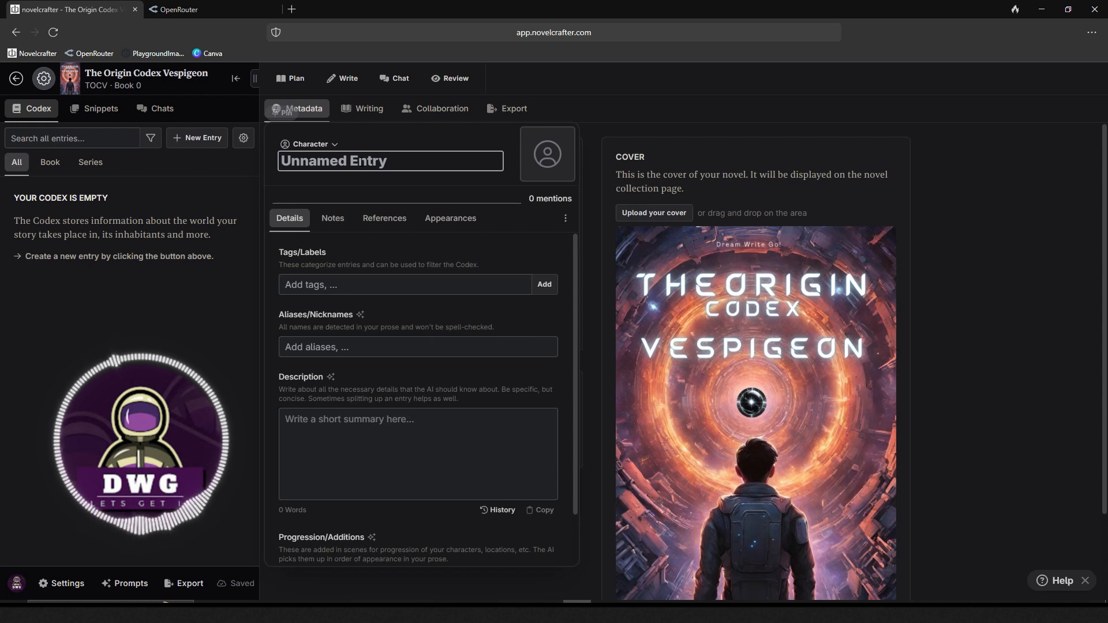
pyautogui.write('U')
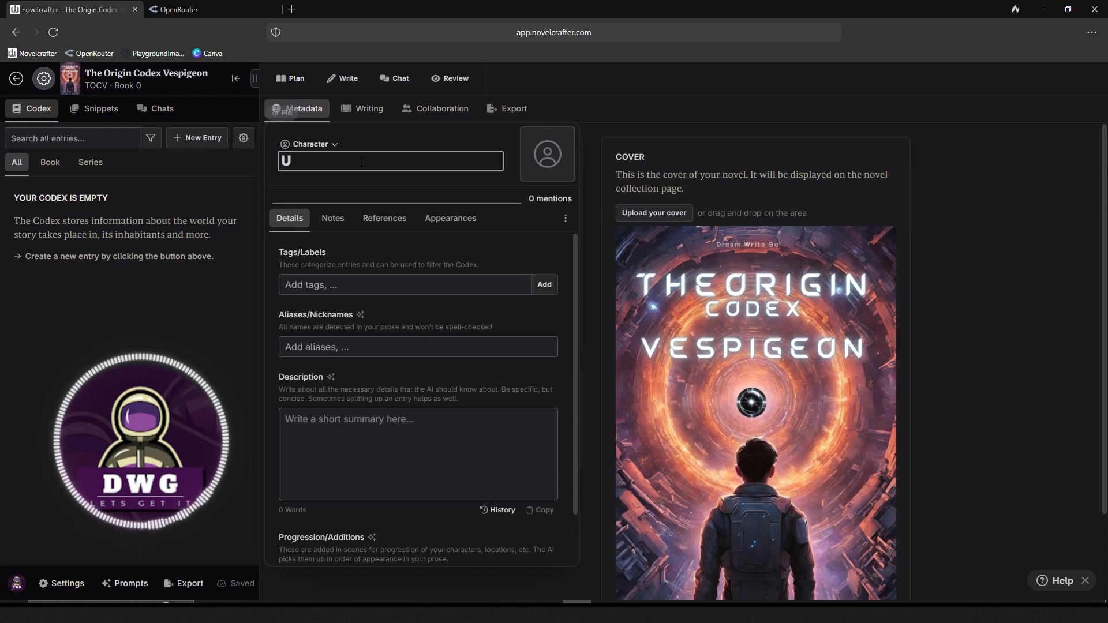
pyautogui.write('am')
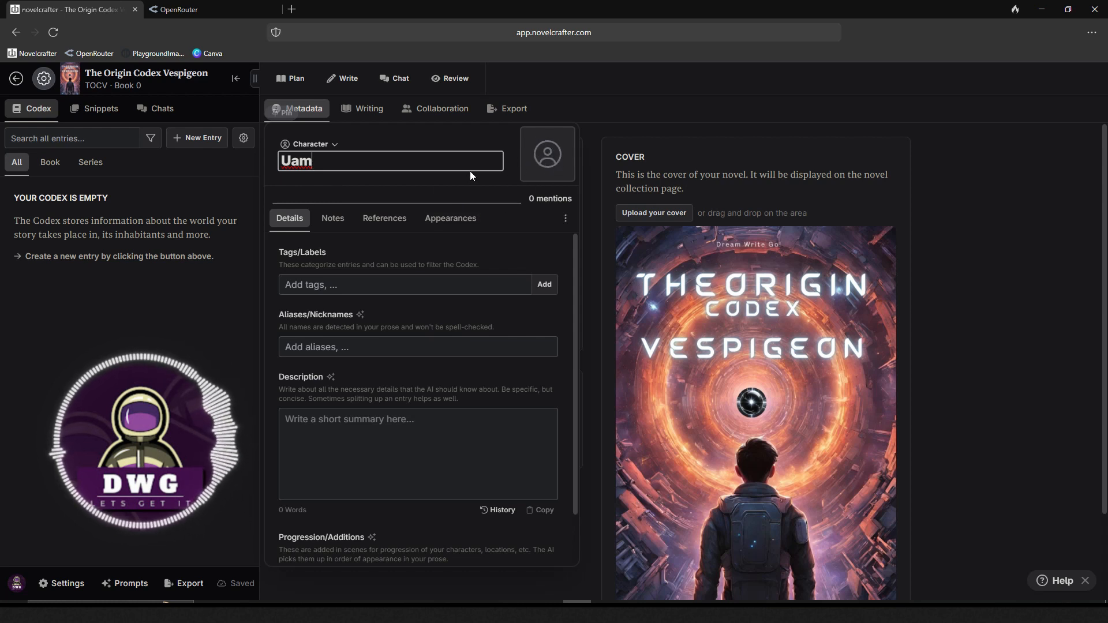
pyautogui.press('Return')
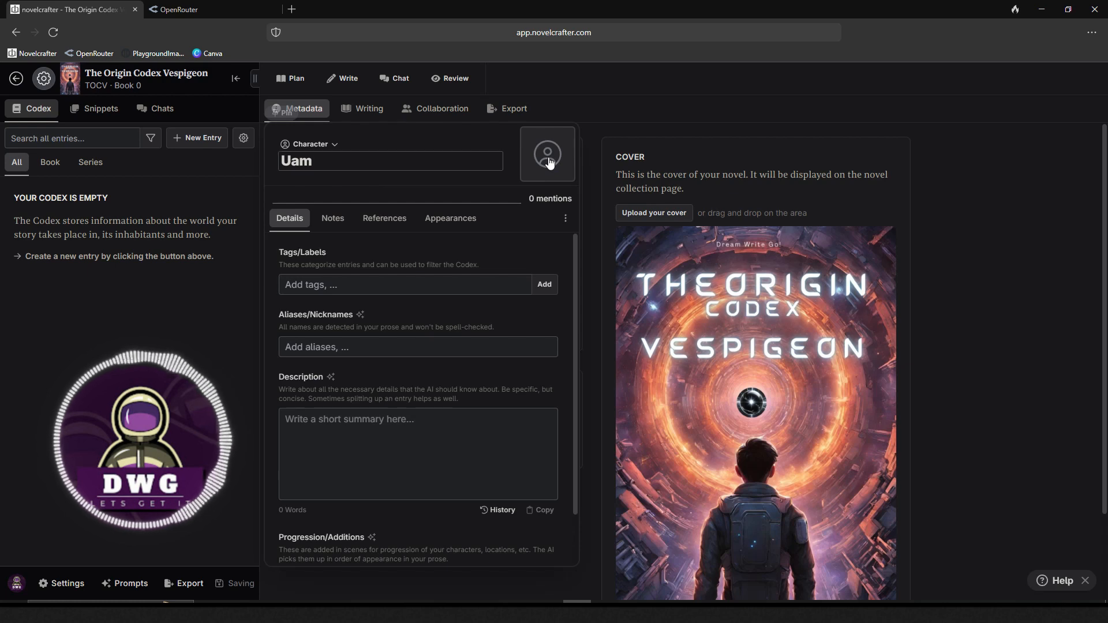
# - Upload the NCUooam image as the Uam entry's picture and accept the crop
pyautogui.click(548, 157)
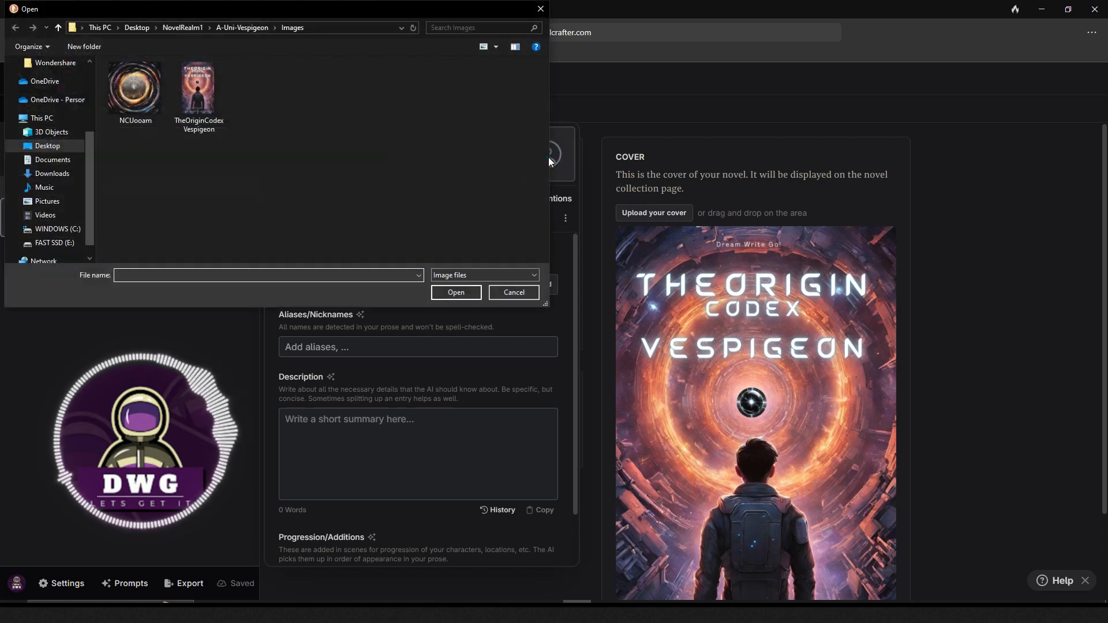
pyautogui.click(149, 104)
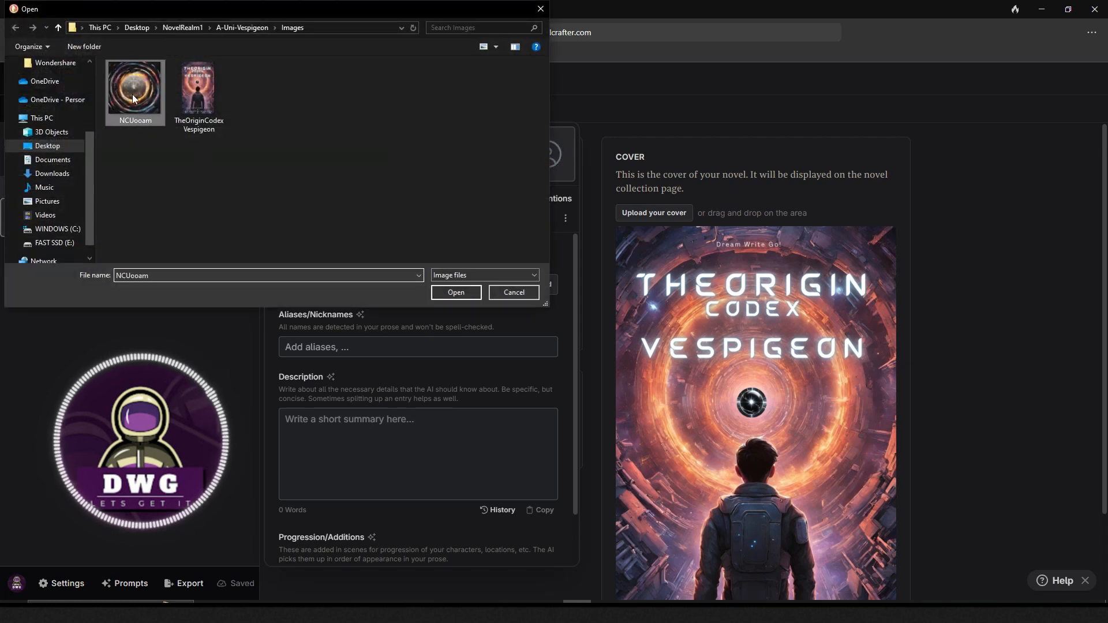
pyautogui.click(451, 292)
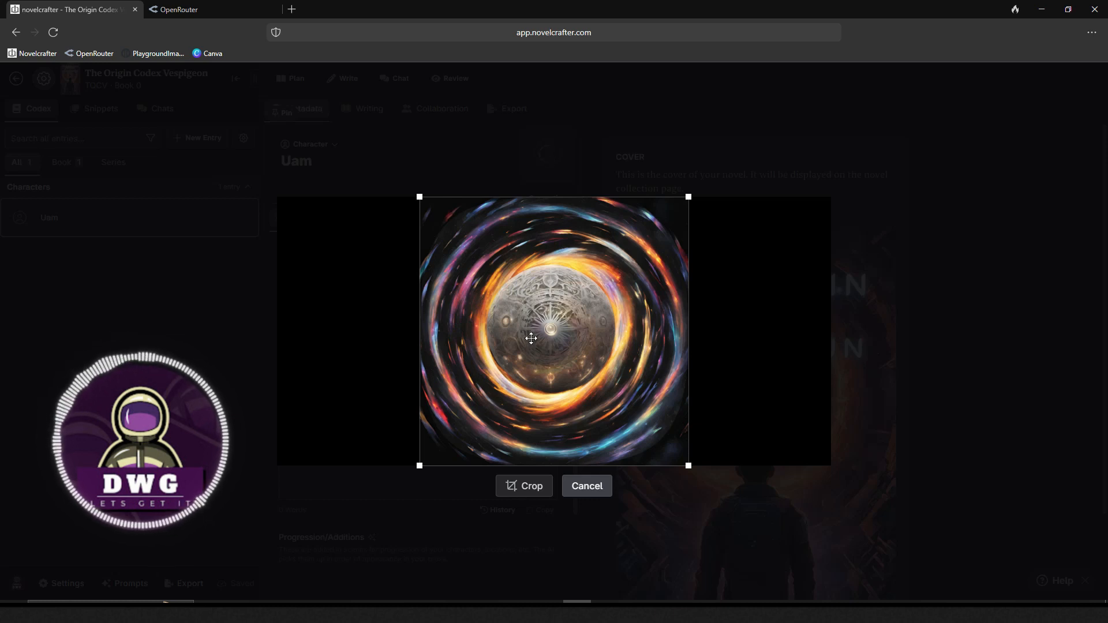
pyautogui.click(525, 486)
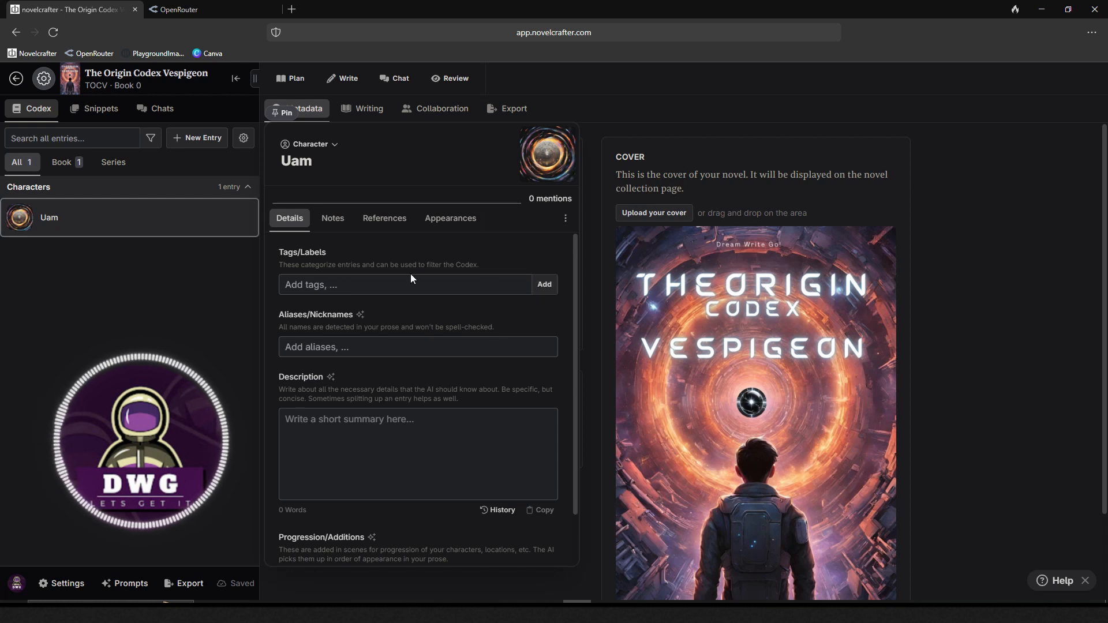
# - Tag the Uam entry with the Protagonist preset and add the alias The Nexus Of Creation
pyautogui.click(545, 285)
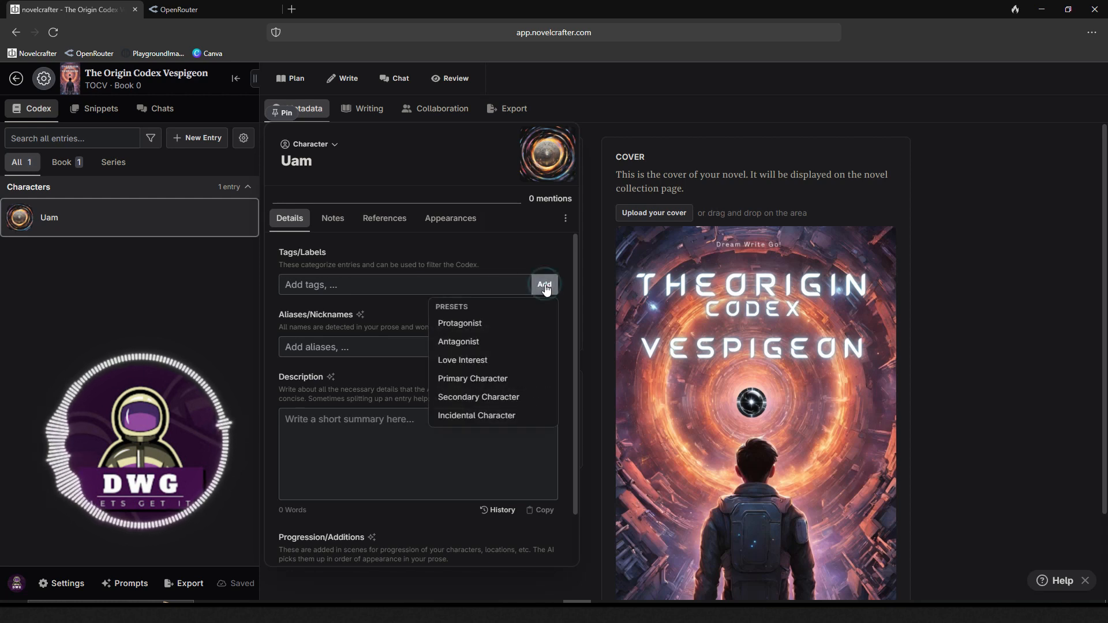
pyautogui.click(488, 325)
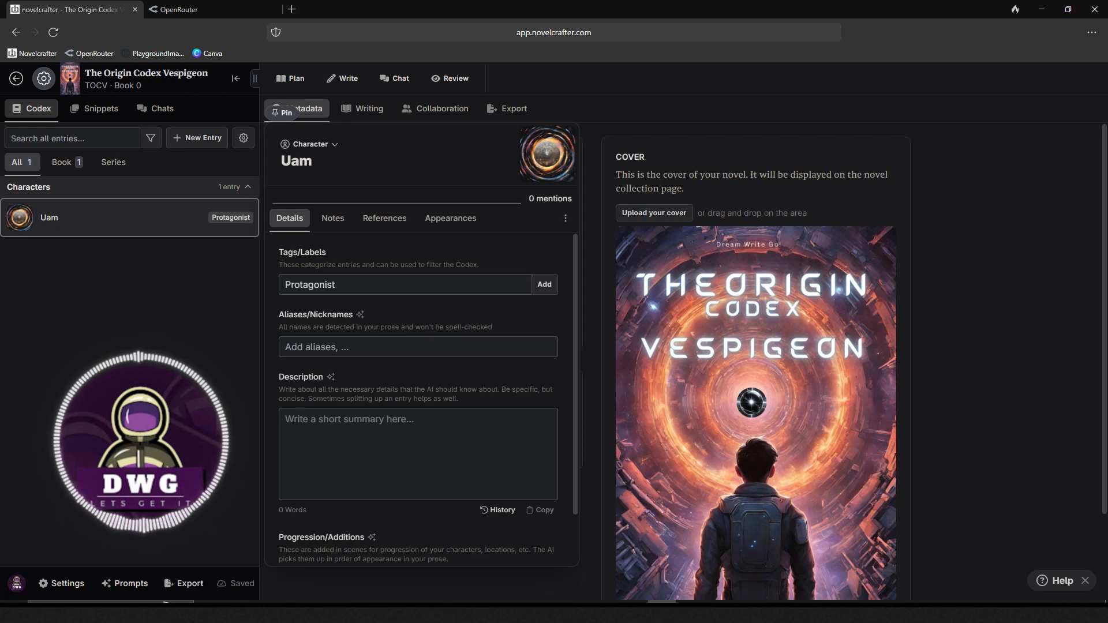
pyautogui.rightClick(379, 351)
pyautogui.click(427, 403)
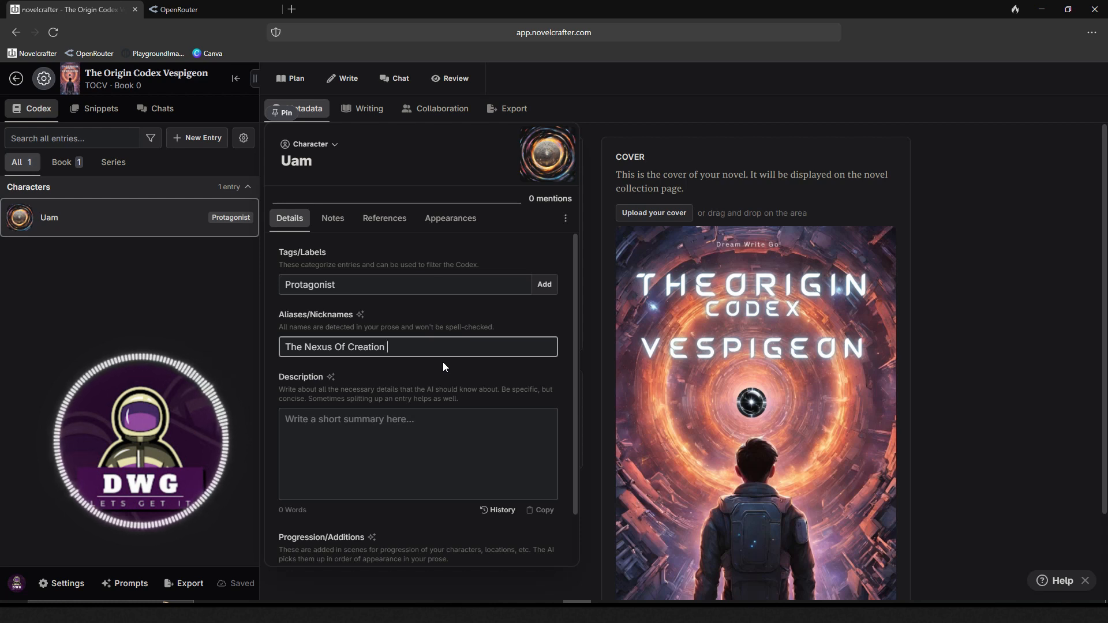
# - Fill in Uam's description with the creation passage from "The Originator Uooam, appeared piercing the void" to "our own realm, Sparquram."
pyautogui.scroll(-1, 442, 450)
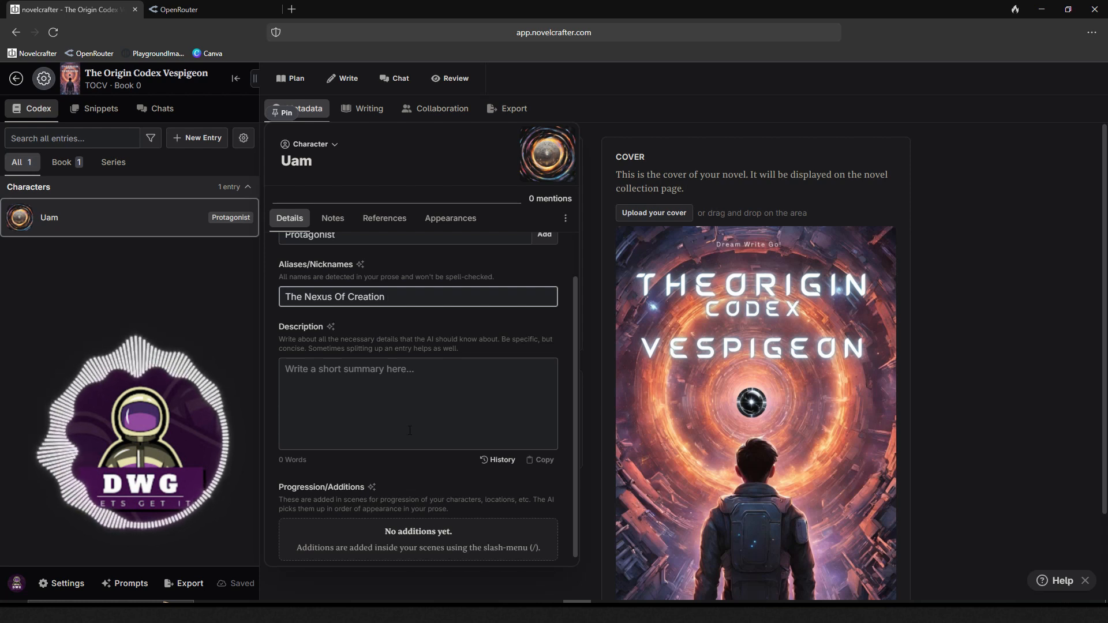
pyautogui.click(410, 431)
pyautogui.write('The Originator Uooam, appeared piercing the void, with a cosmic spark that ignited the symphony of creation. Its purpose transcends understanding, it is both the sculptor and the clay. From its core emanates a brilliance beyond mortal sight, a beacon of potential. When Uam stirred, it unfurled the Creation Wave, an ethereal tide that surged outward, giving birth to universes, galaxies, and realms. Each ripple in this cosmic sea became a cradle for existence, including our own realm, Sparquram.')
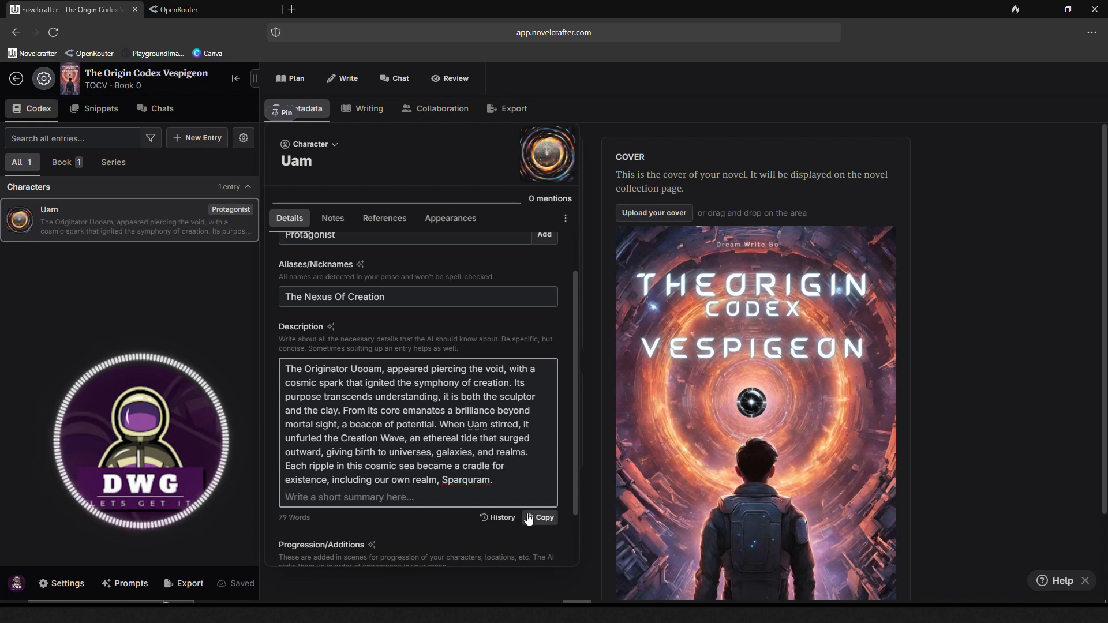
# - Switch to the OriginCodexInfo document in Word, review its to-do list and Vespigeon history, and move the window out of view
pyautogui.click(804, 612)
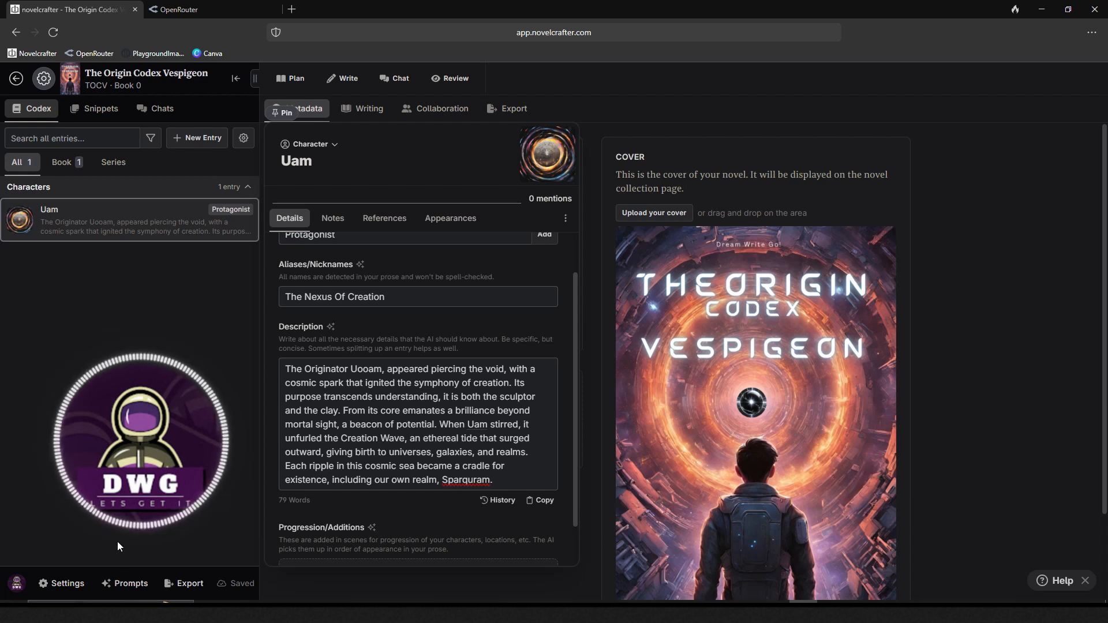
pyautogui.moveTo(713, 34); pyautogui.dragTo(718, 38)
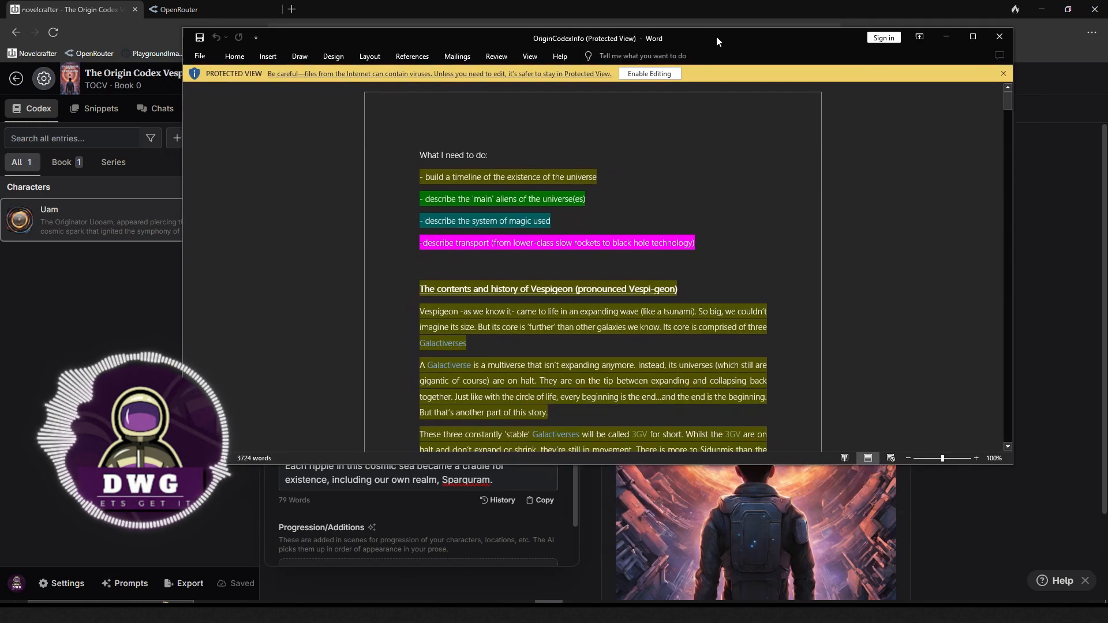
pyautogui.scroll(-1, 747, 224)
pyautogui.scroll(-2, 748, 223)
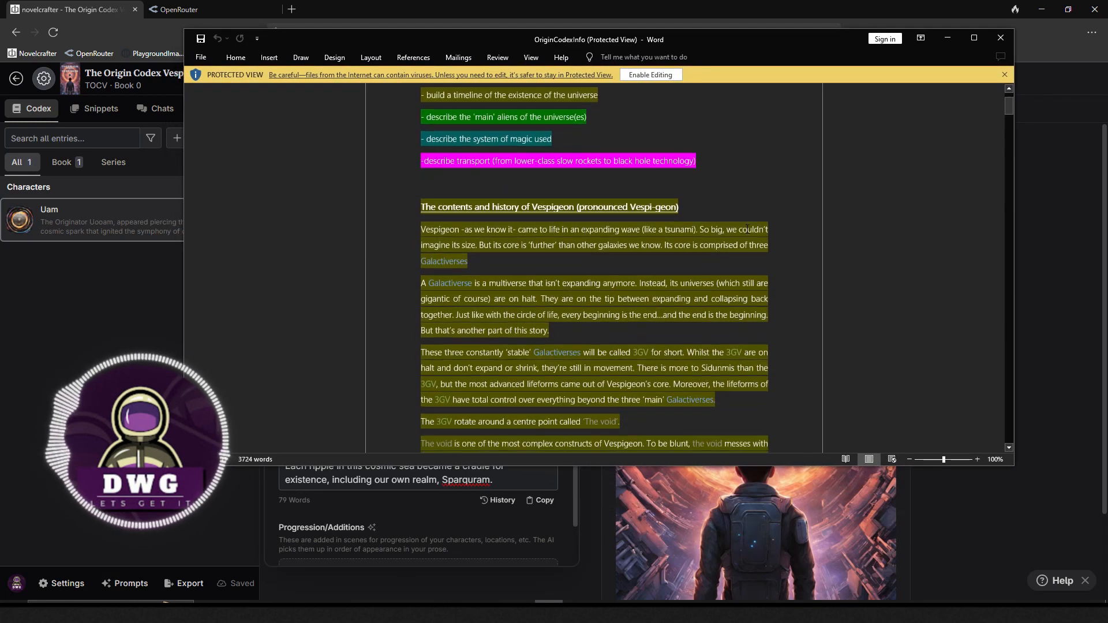
pyautogui.scroll(3, 746, 231)
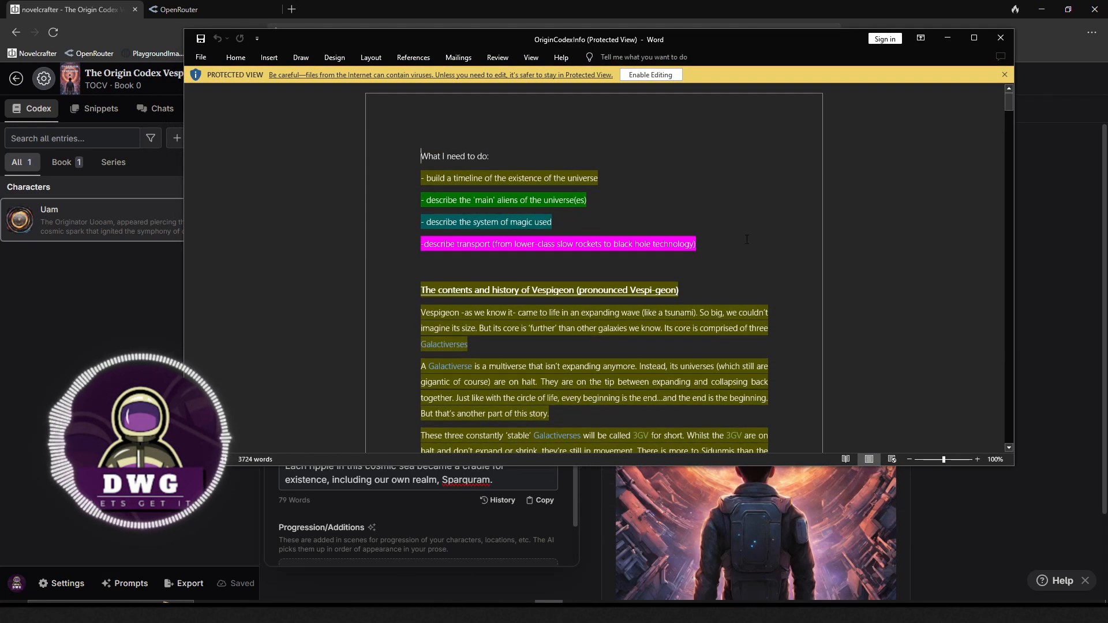
pyautogui.scroll(-1, 747, 234)
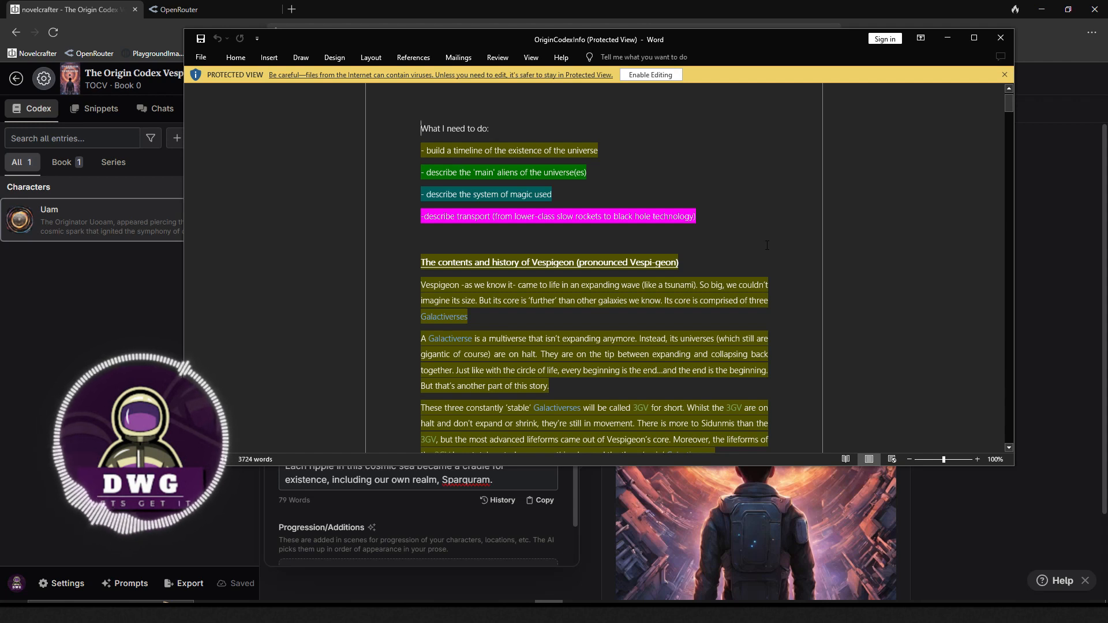
pyautogui.scroll(-2, 767, 246)
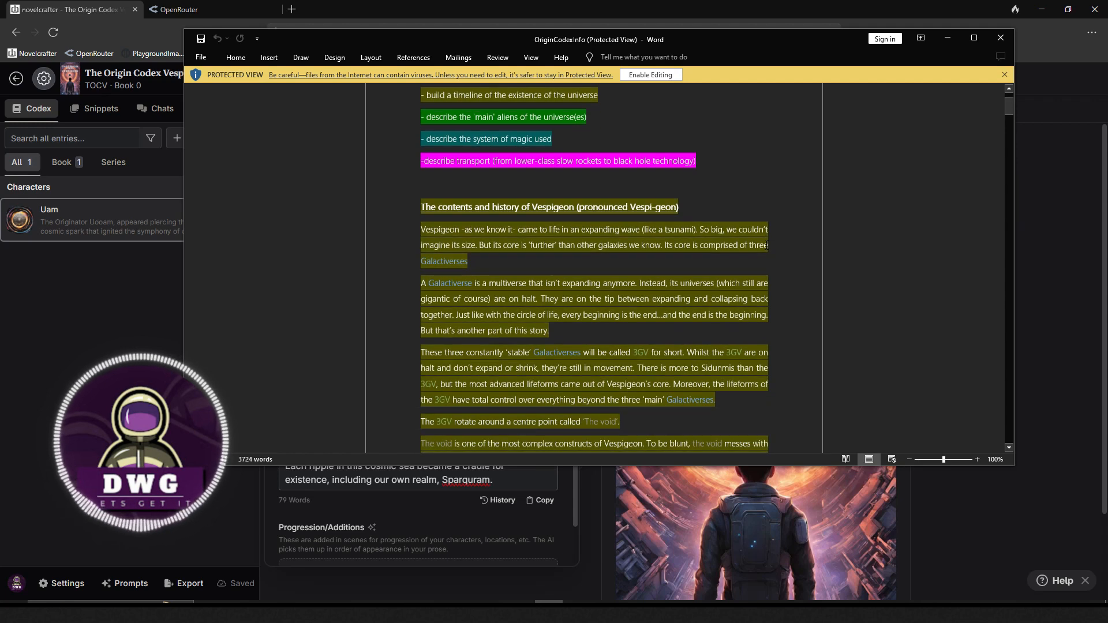
pyautogui.scroll(-2, 528, 258)
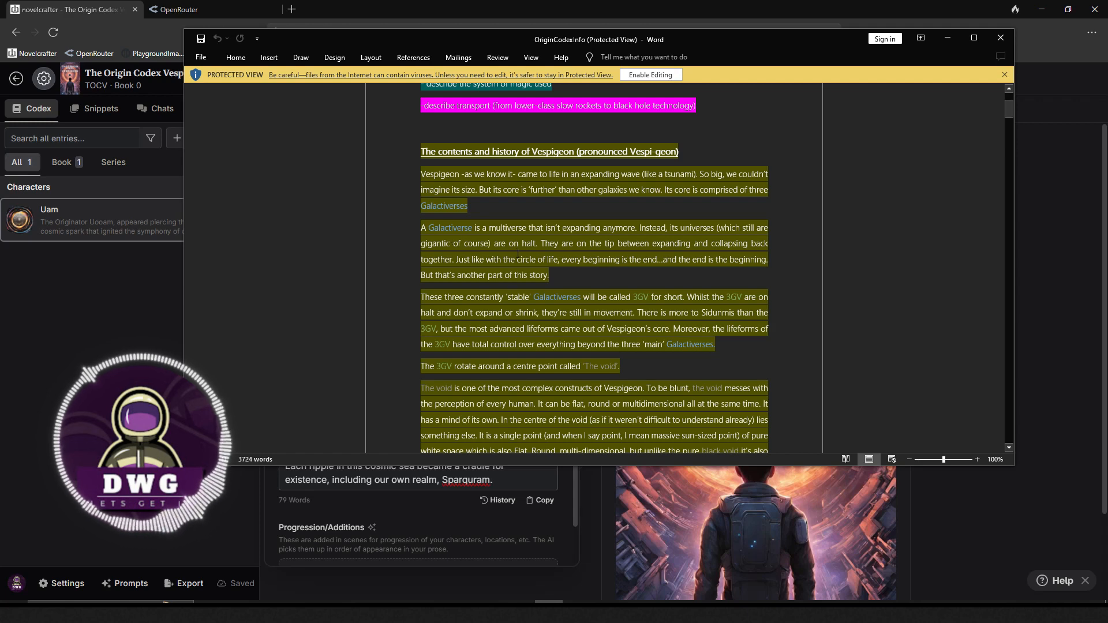
pyautogui.scroll(-4, 592, 267)
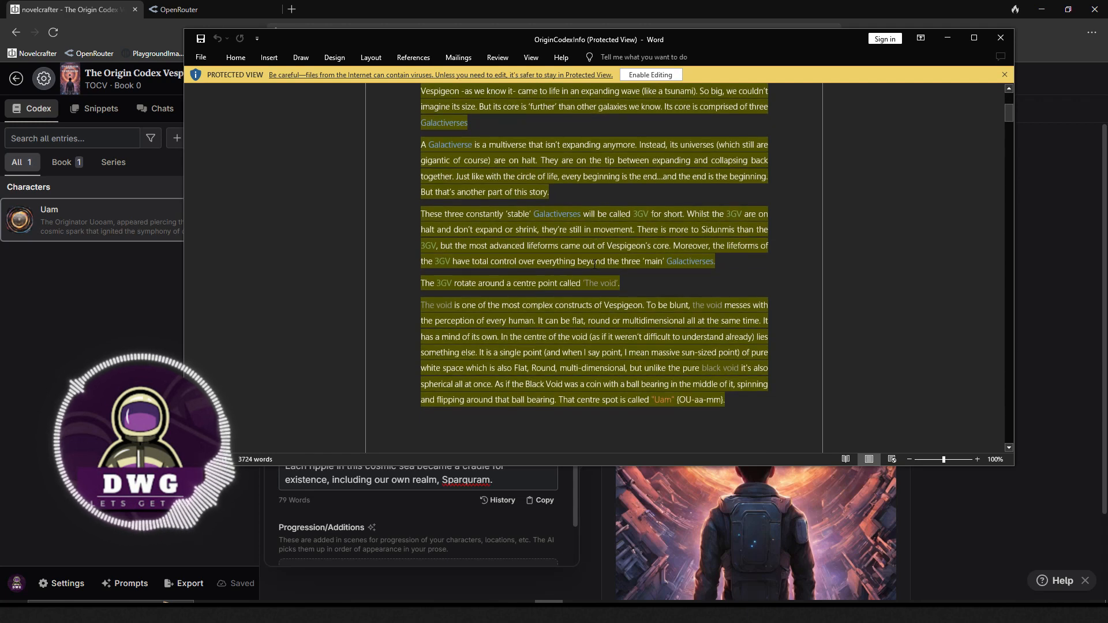
pyautogui.scroll(8, 596, 264)
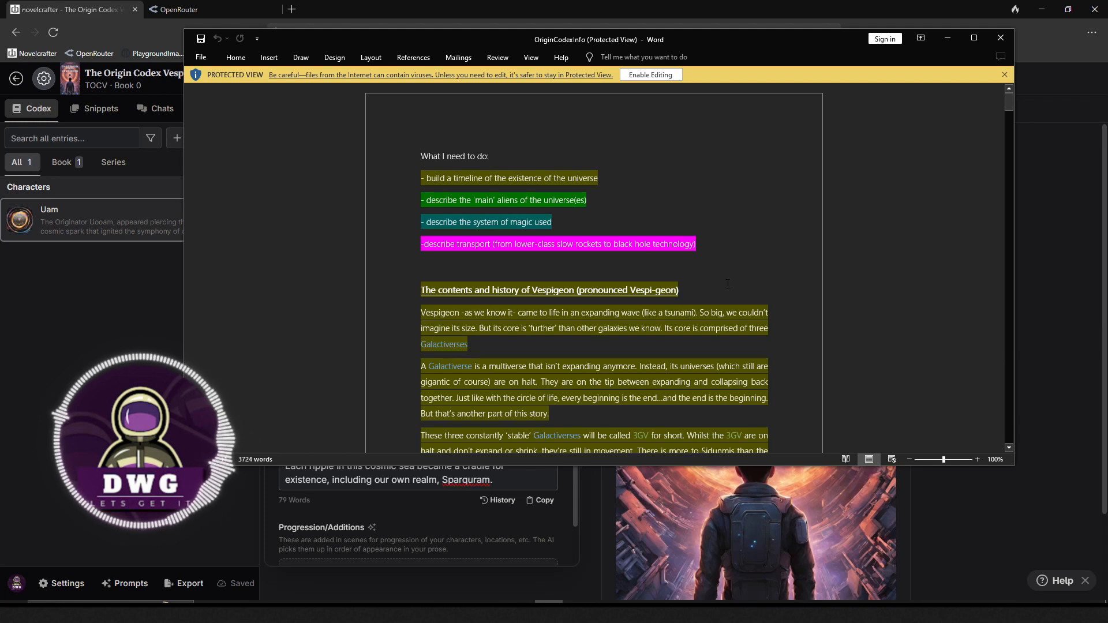
pyautogui.moveTo(761, 37); pyautogui.dragTo(1107, 75)
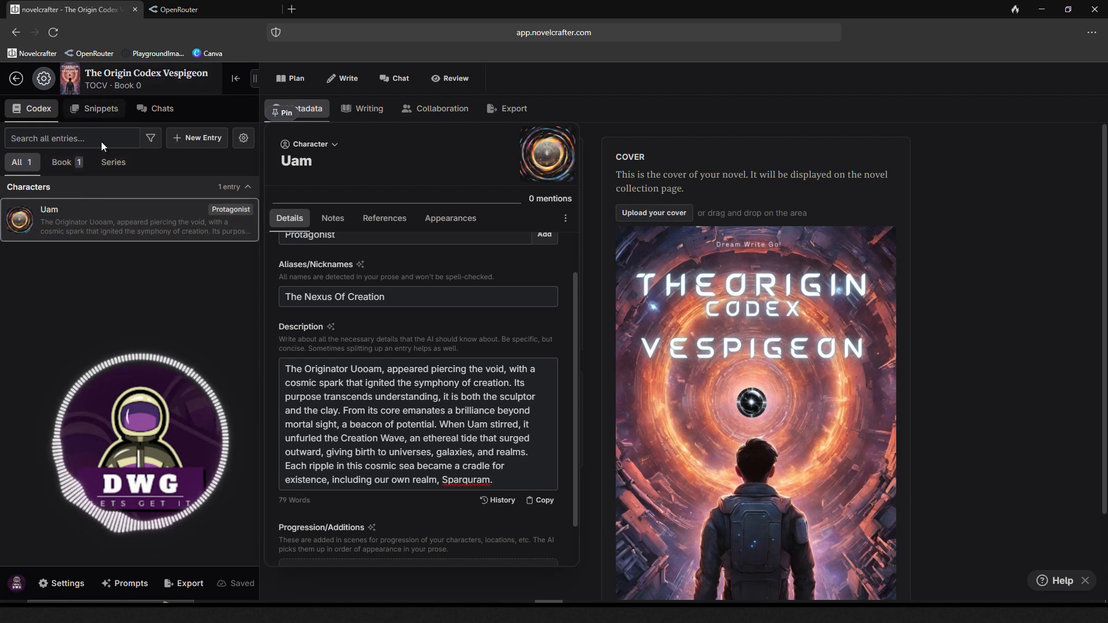
# - Set the novel's series index to Book 1 in its metadata settings
pyautogui.click(132, 84)
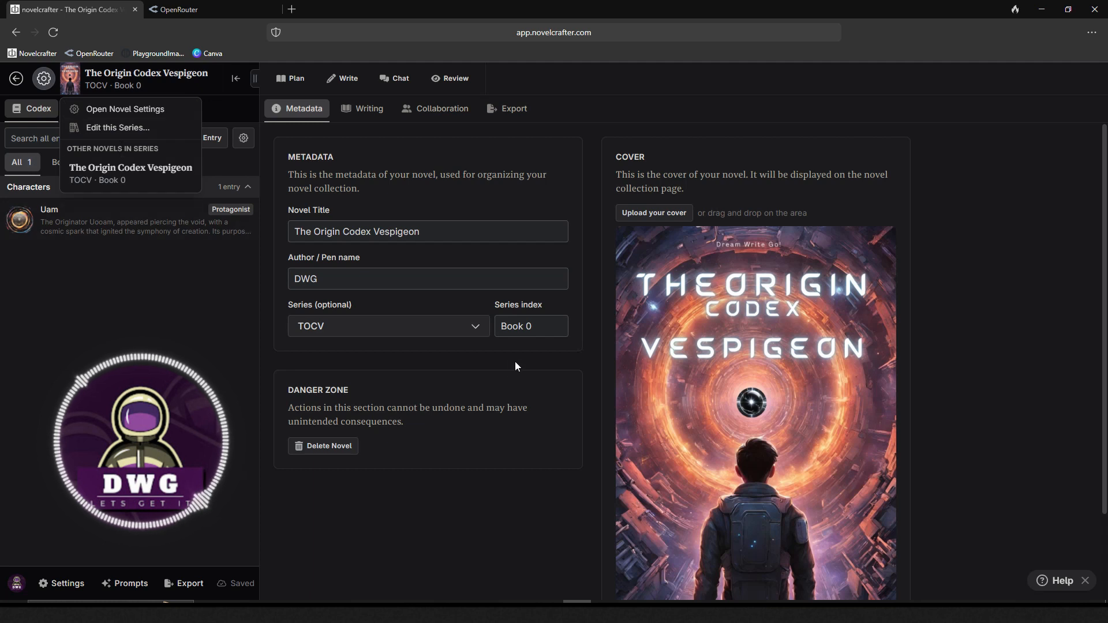
pyautogui.click(543, 337)
pyautogui.click(541, 339)
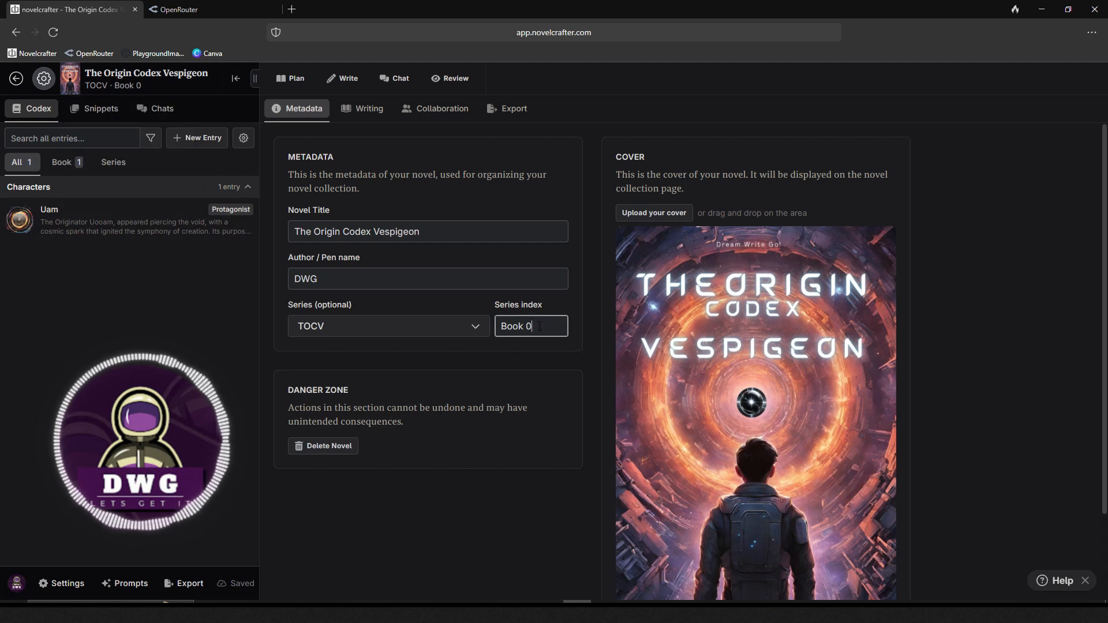
pyautogui.write('1')
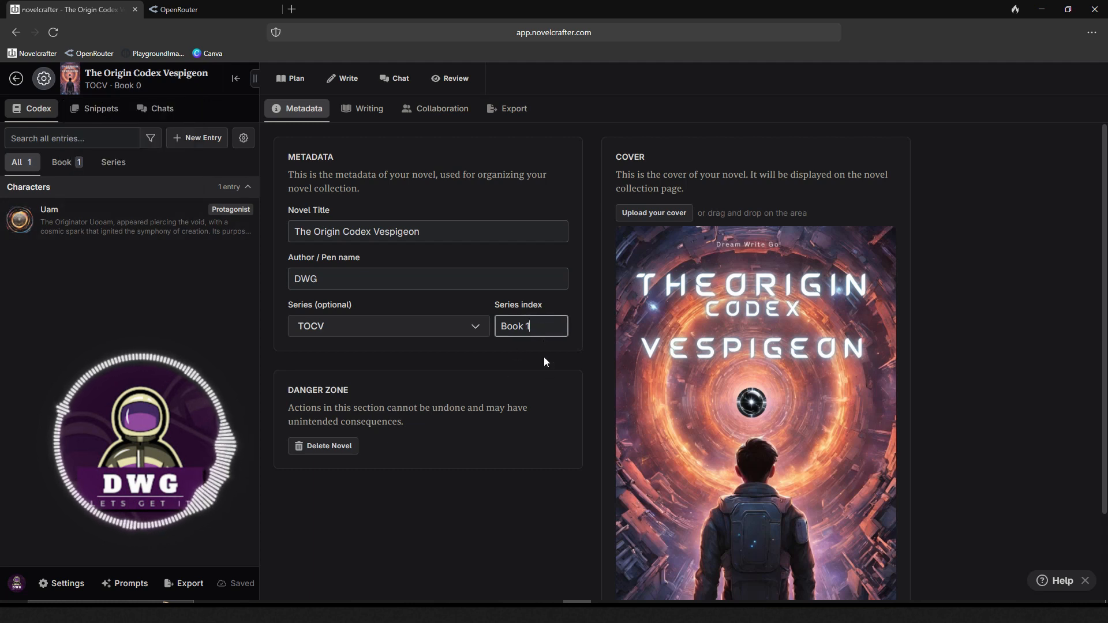
pyautogui.click(139, 338)
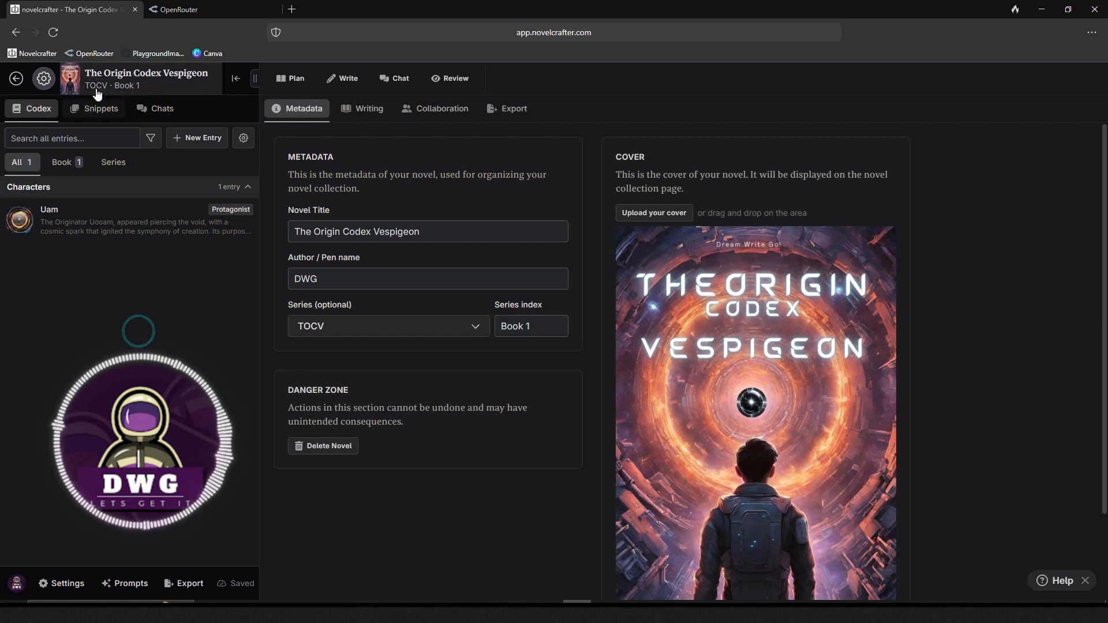